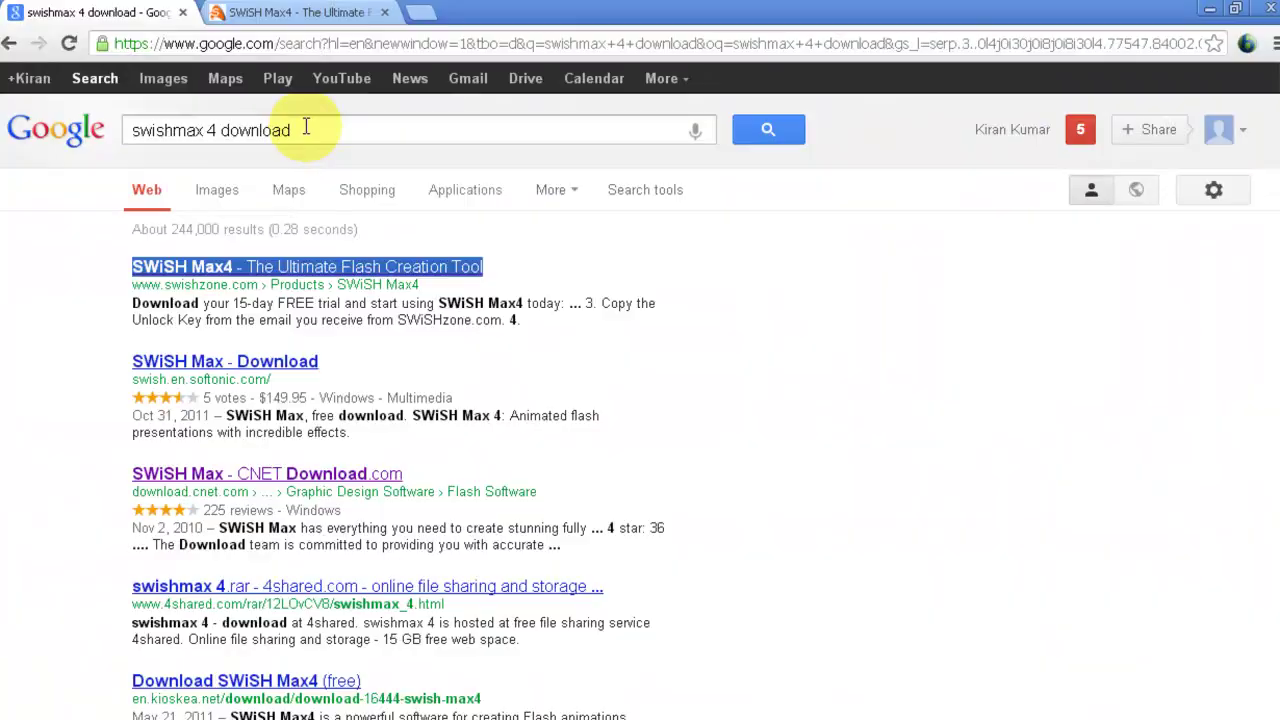
Highlight the 'swishmax 4 download' search result, then download SetupSwishmax4.exe from the SWiSH Max4 page
left_click_drag(290, 130, 124, 129)
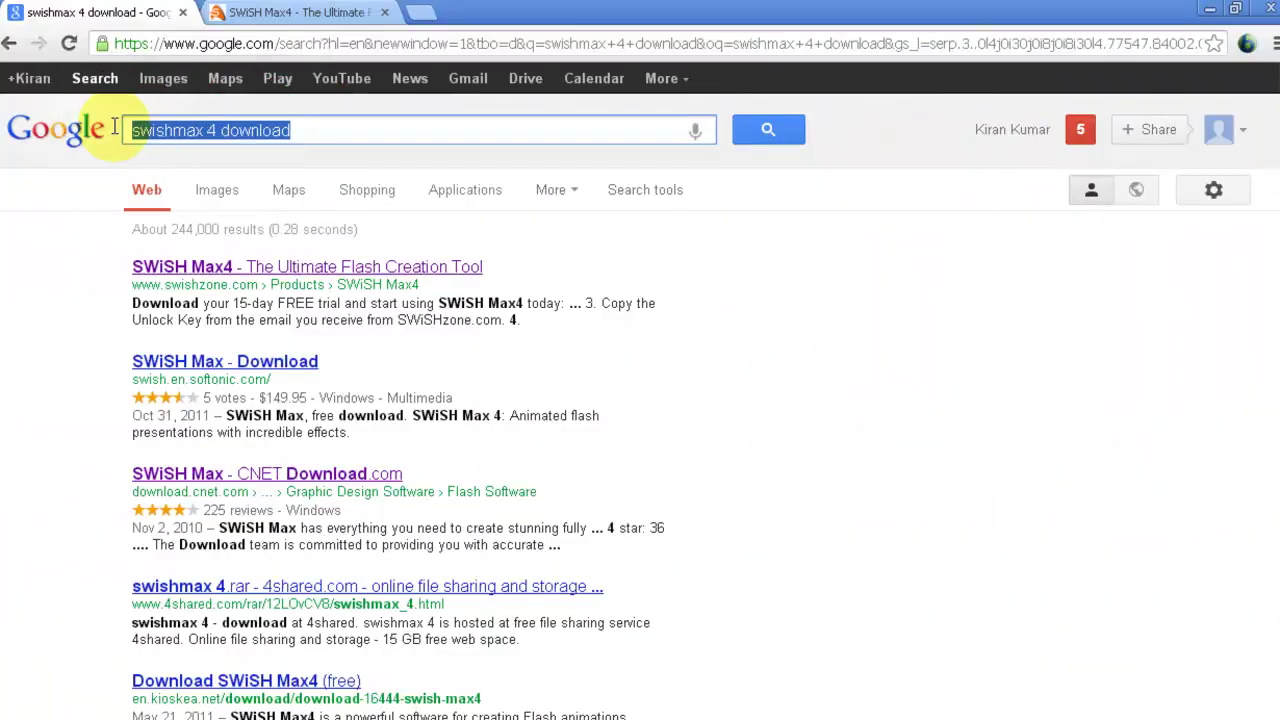
left_click_drag(502, 271, 120, 269)
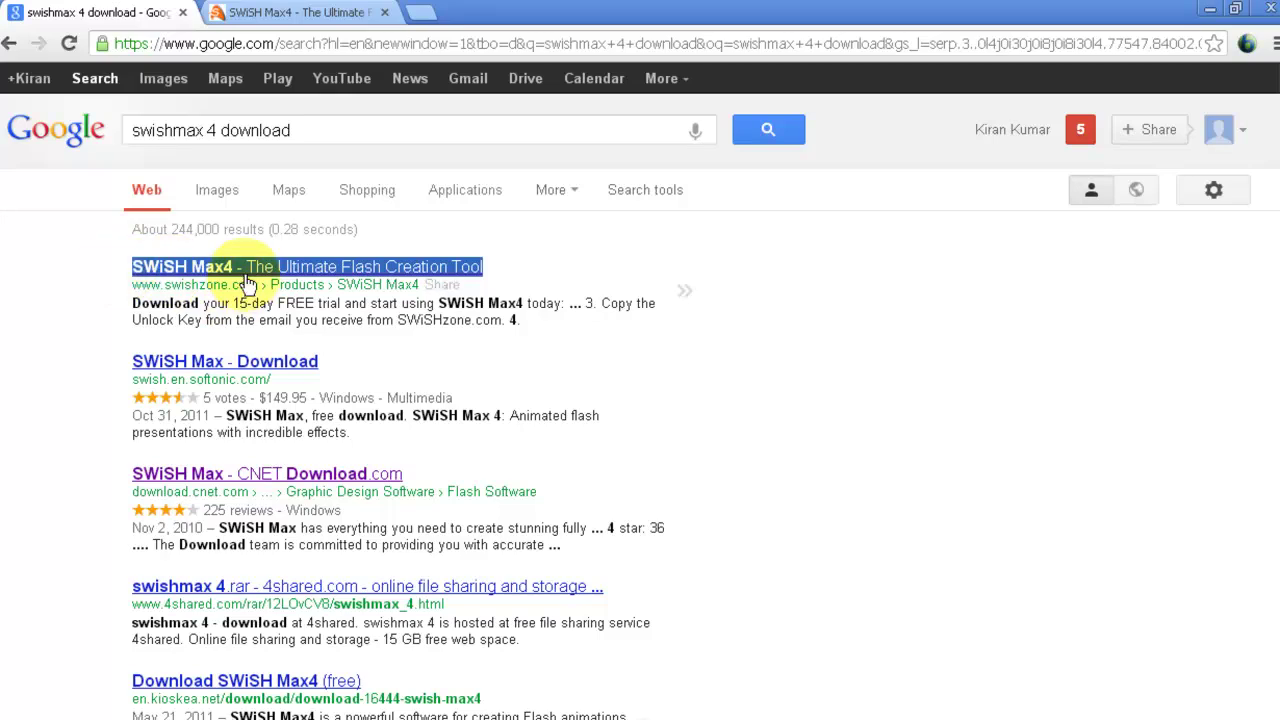
left_click(300, 18)
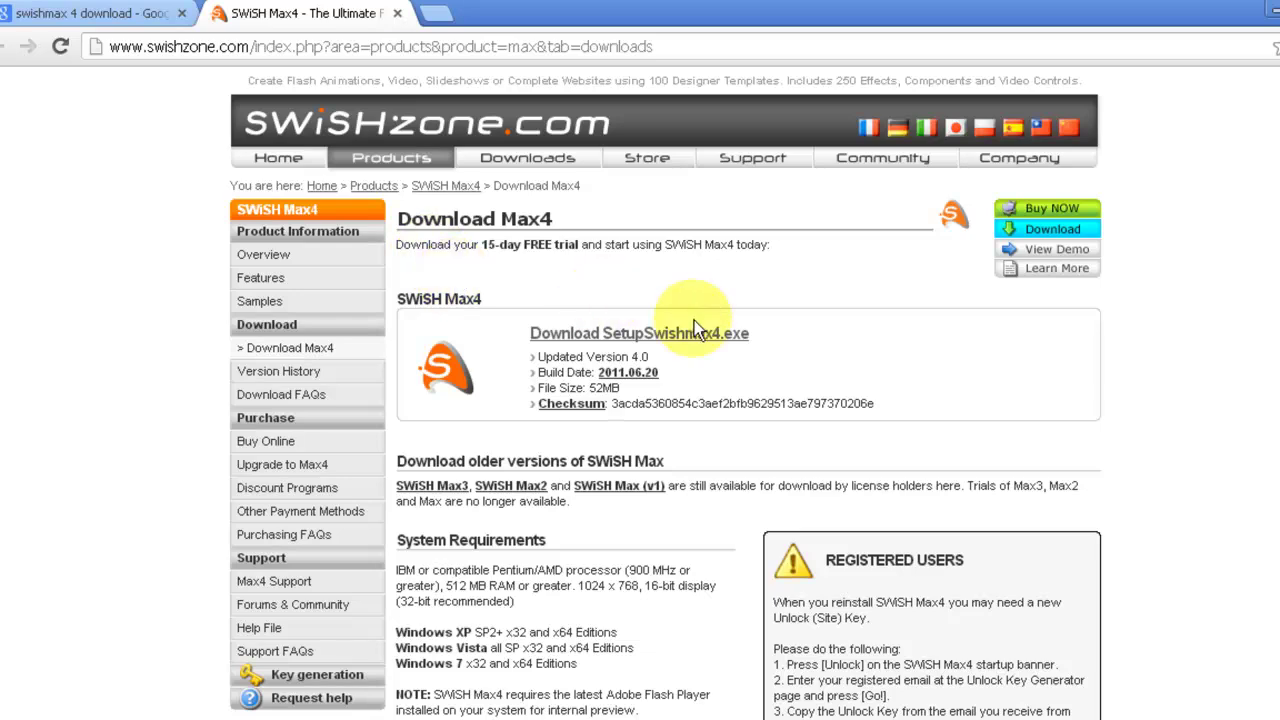
left_click(641, 341)
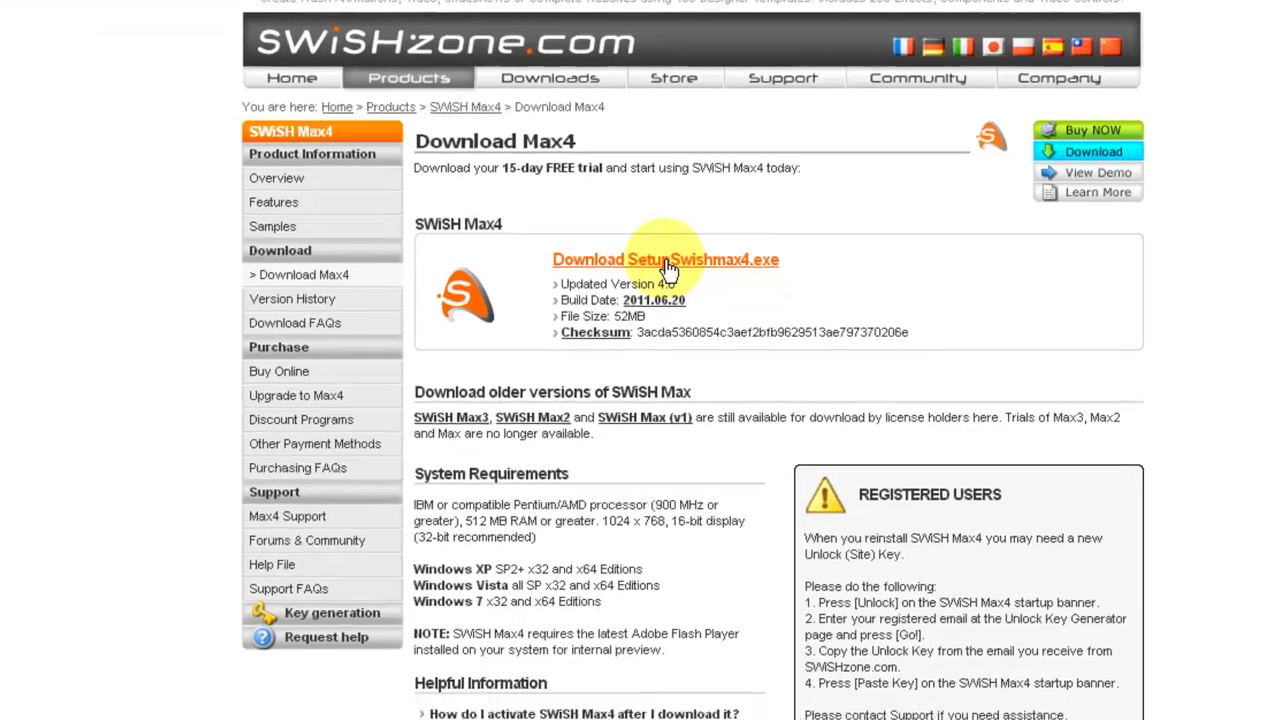
scroll(362, 440, "down", 3)
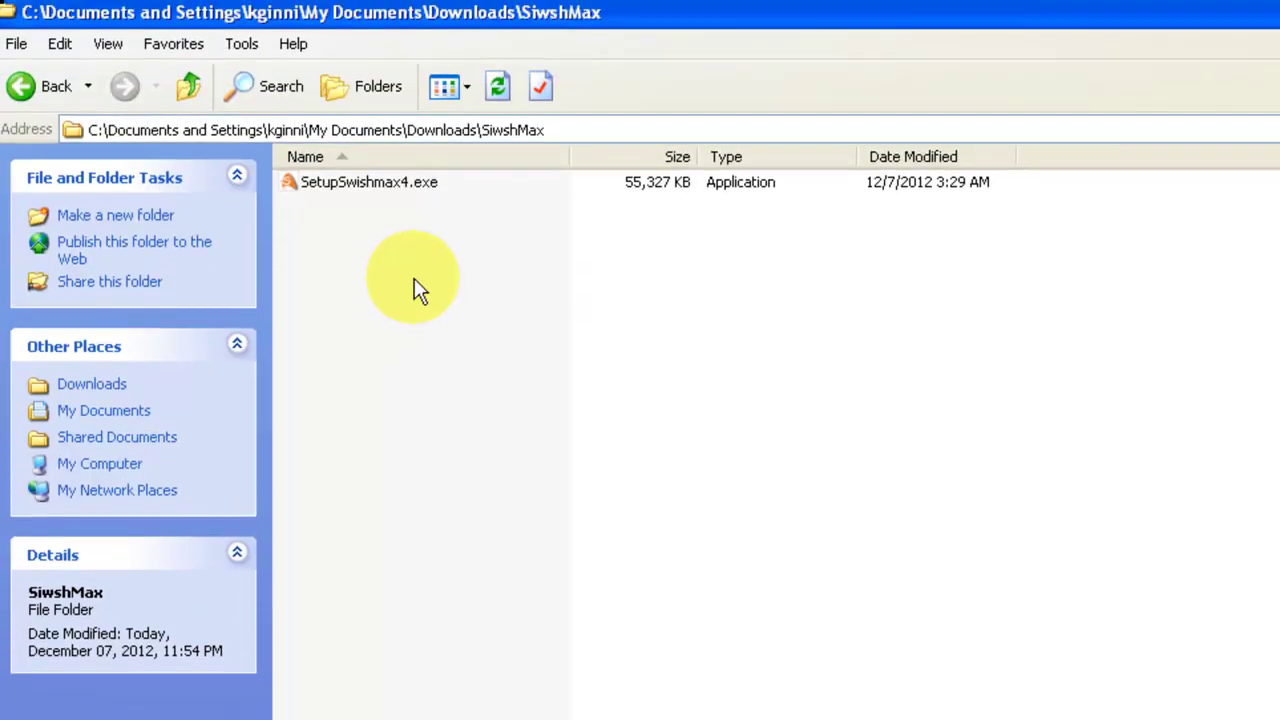
Launch SetupSwishmax4.exe from the SiwshMax downloads folder
double_click(297, 180)
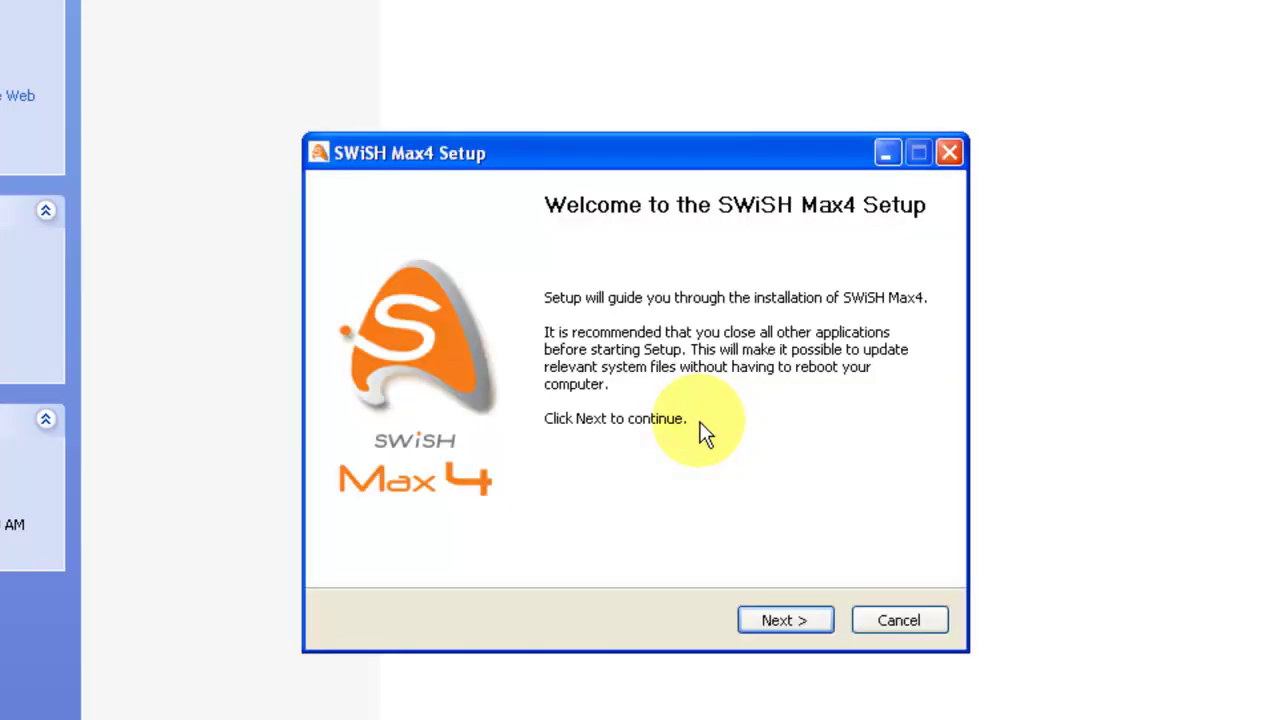
Accept the licence, keep both components and the default install folder, and start installing
left_click(781, 618)
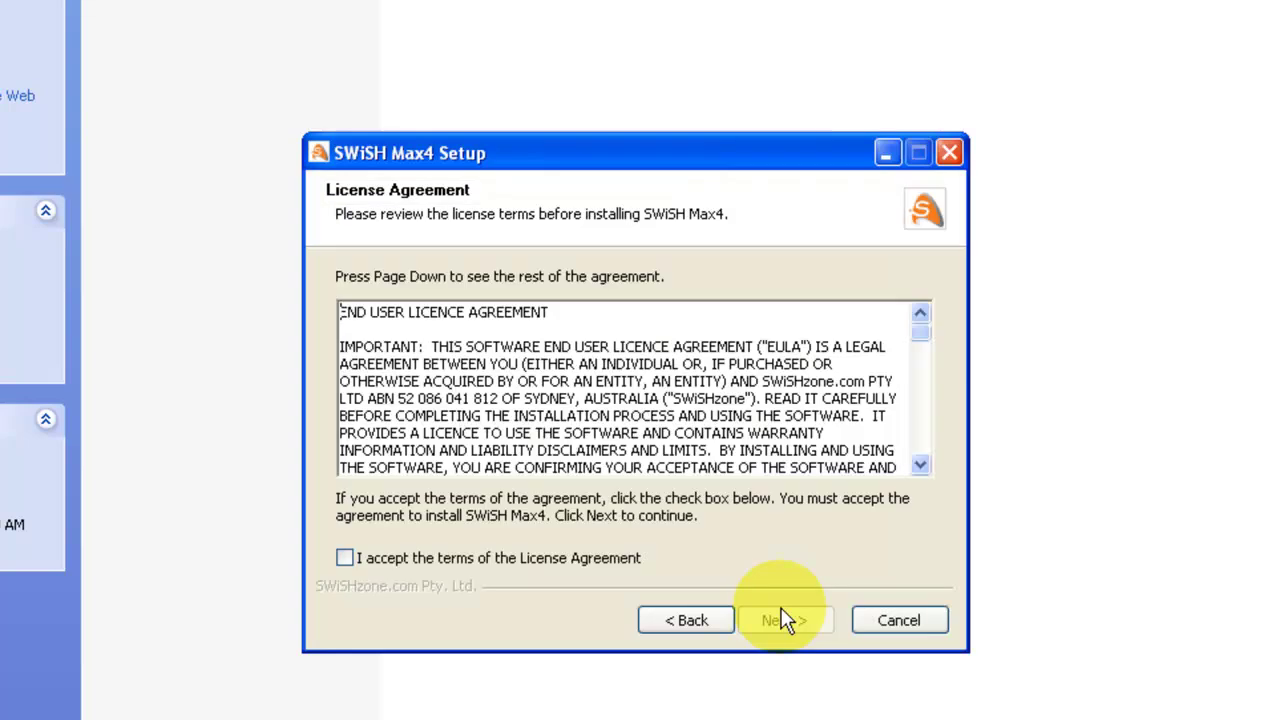
left_click(346, 557)
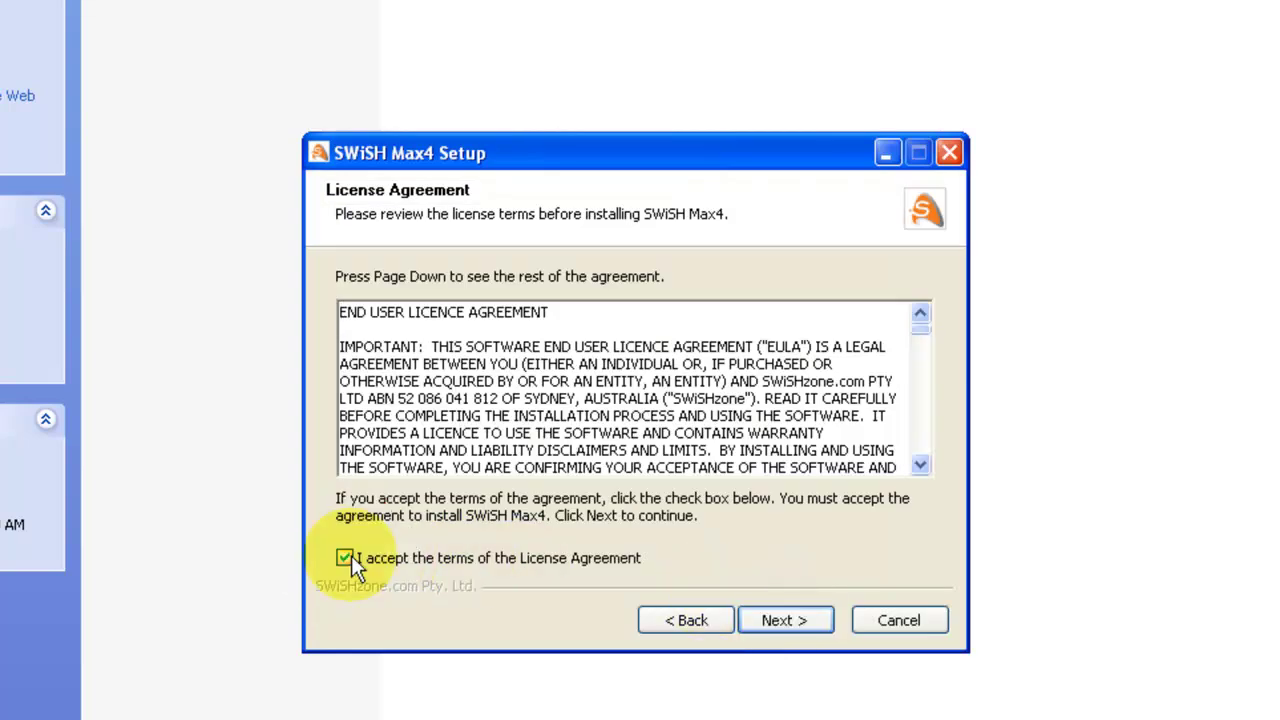
left_click(767, 613)
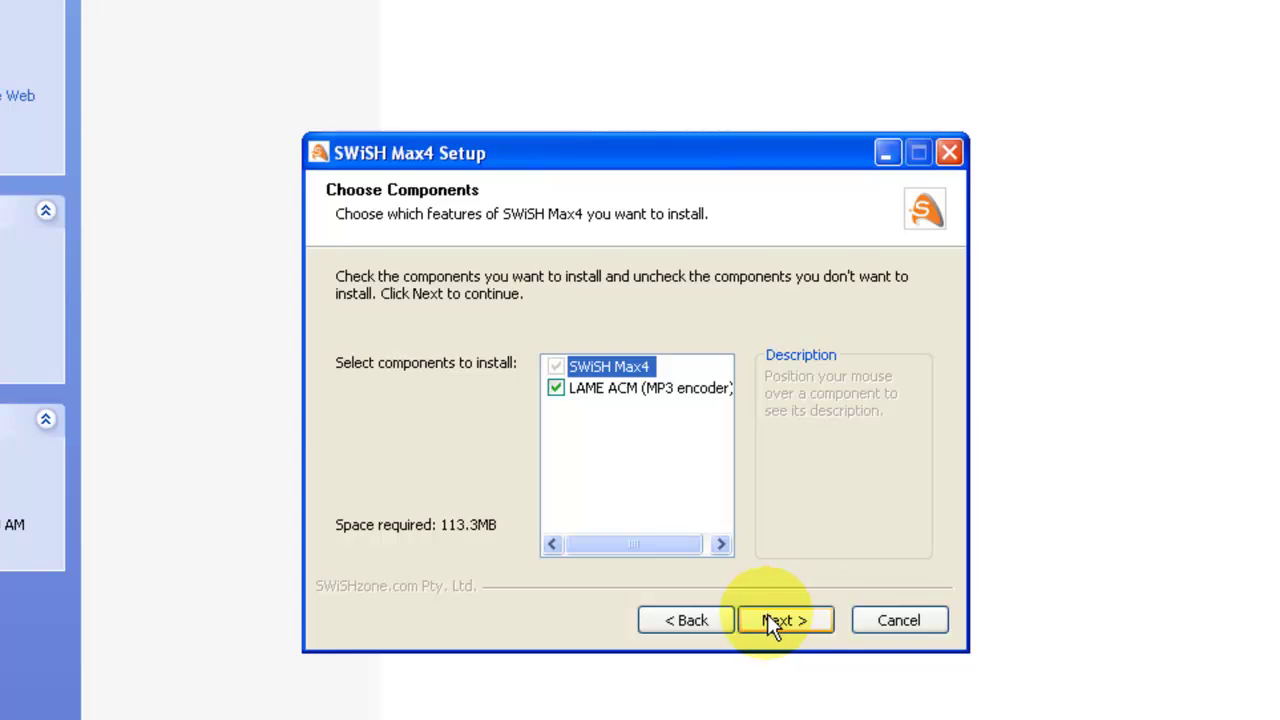
left_click(774, 624)
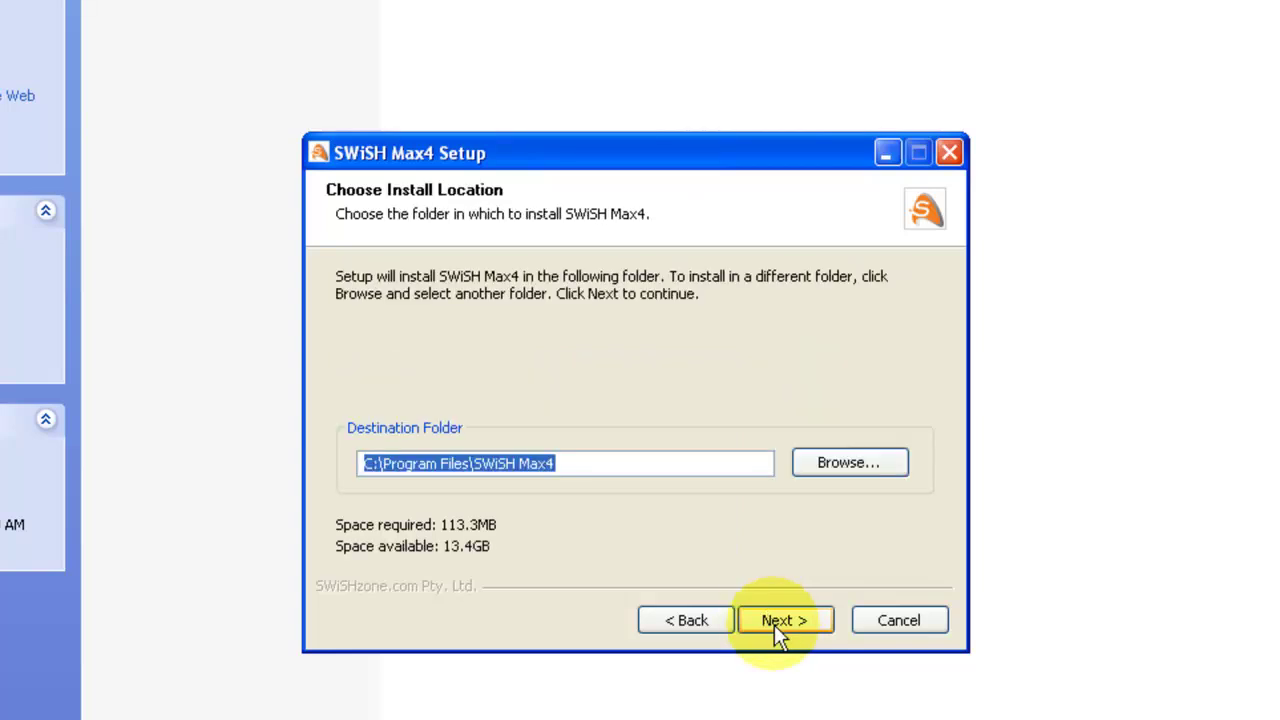
left_click(774, 626)
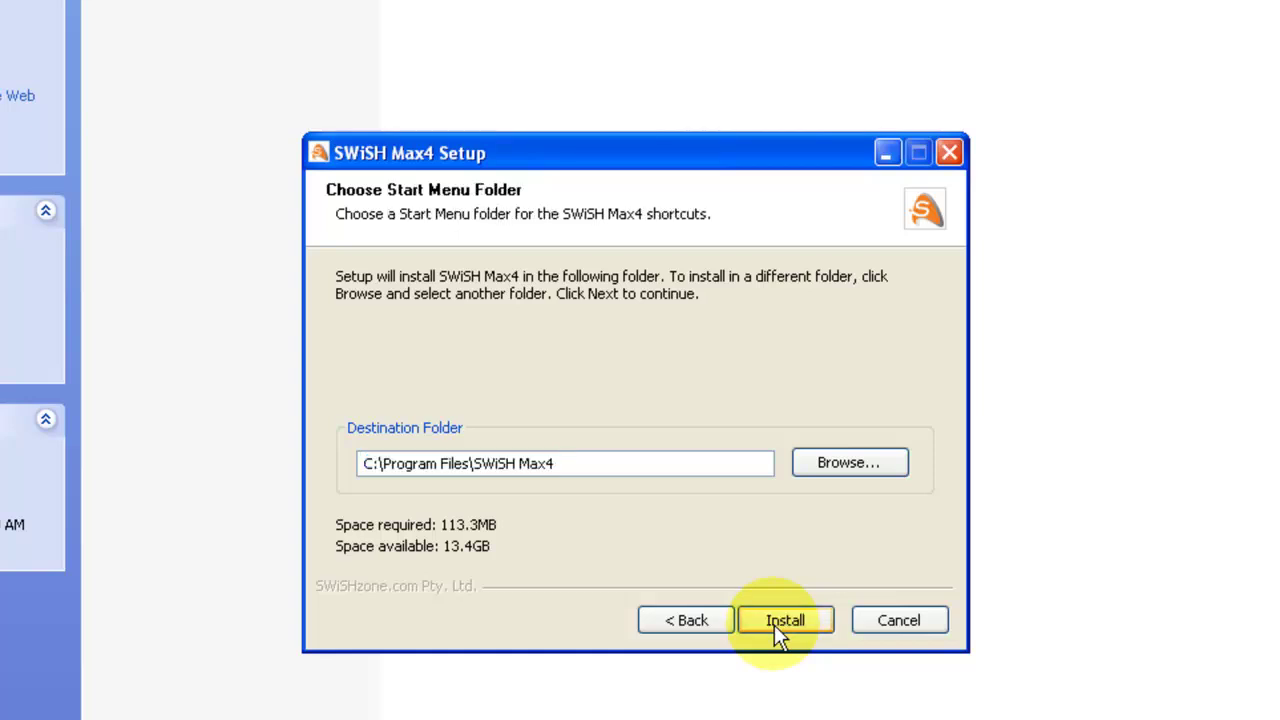
left_click(774, 624)
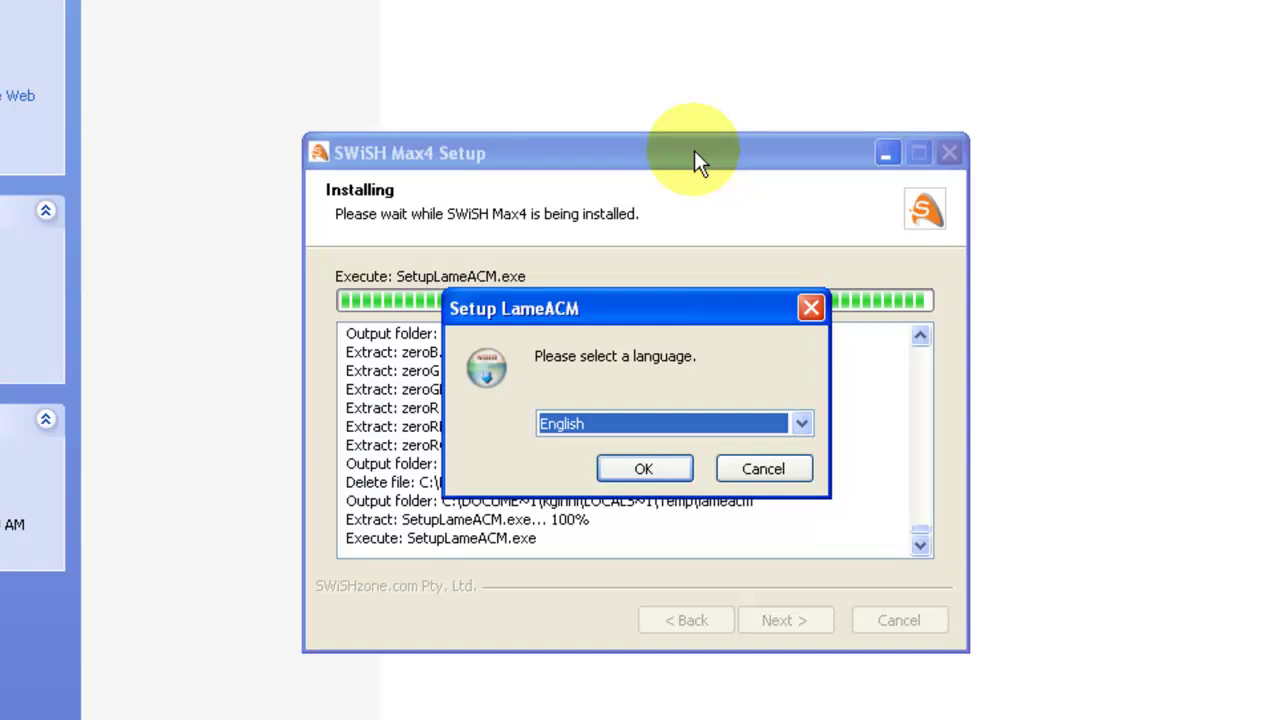
Install LameACM in English to its default folder, finish it, and continue SWiSH Max4 setup
left_click(649, 465)
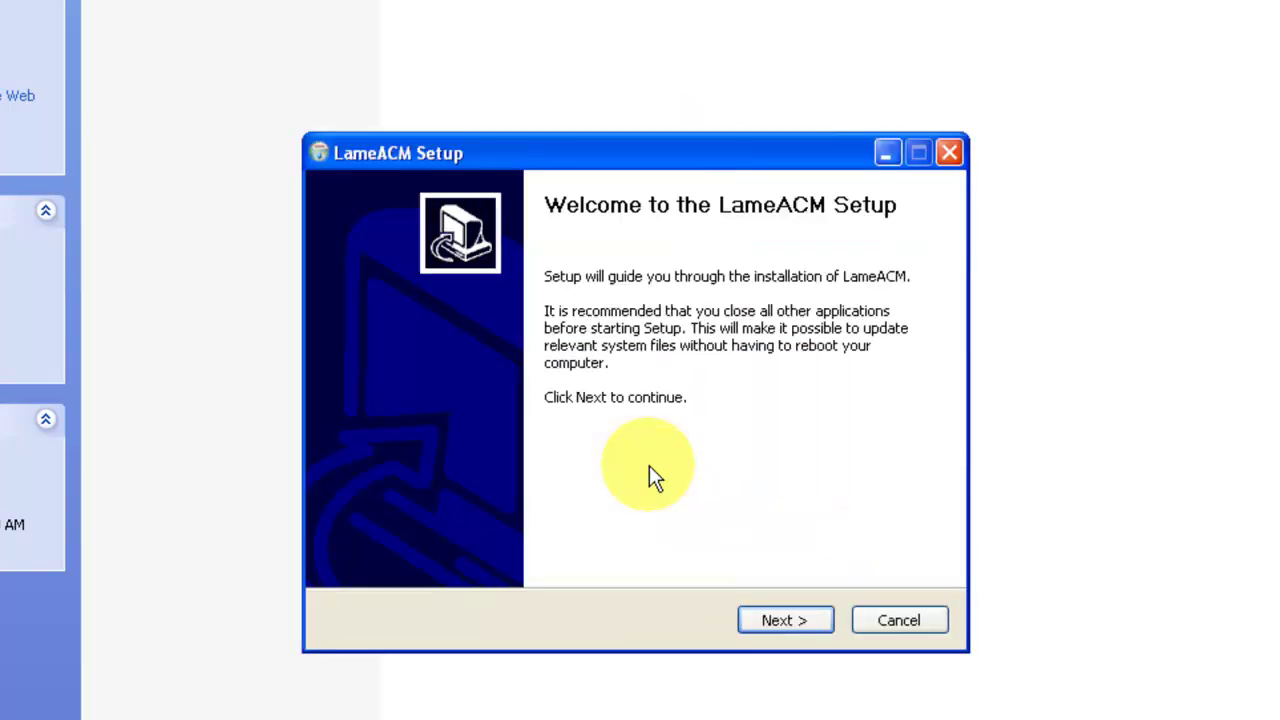
left_click(766, 619)
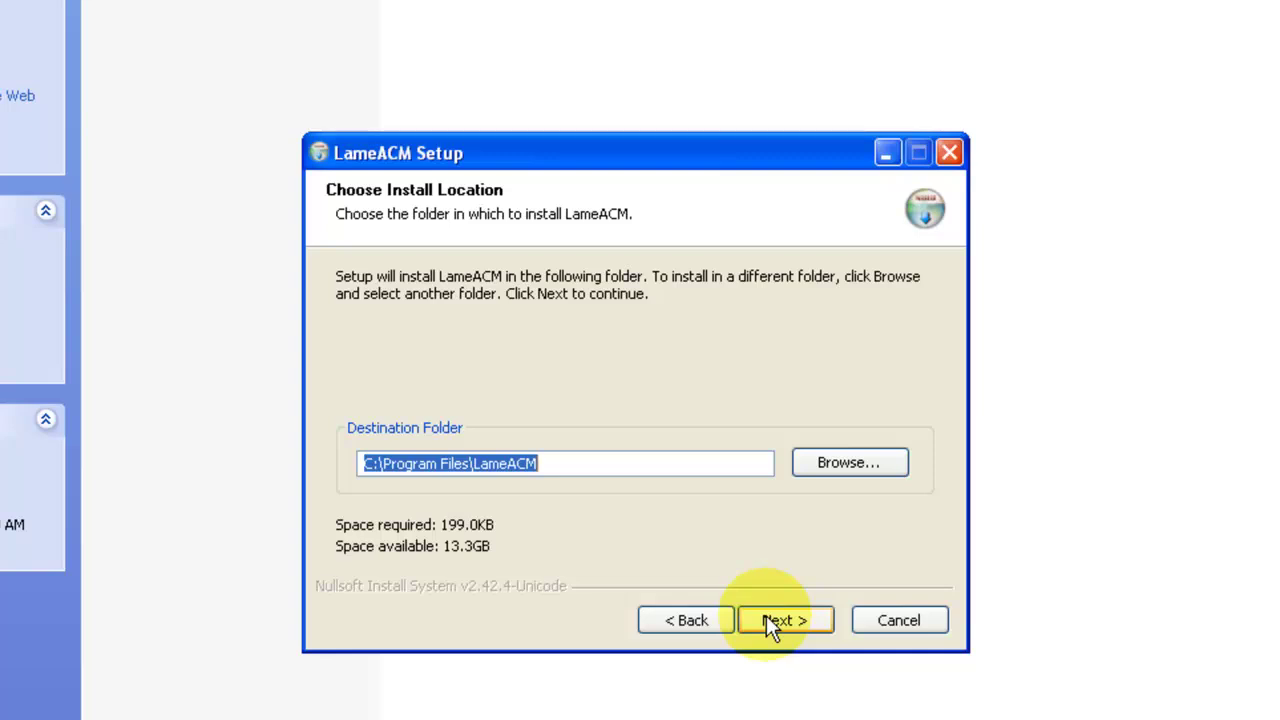
left_click(766, 620)
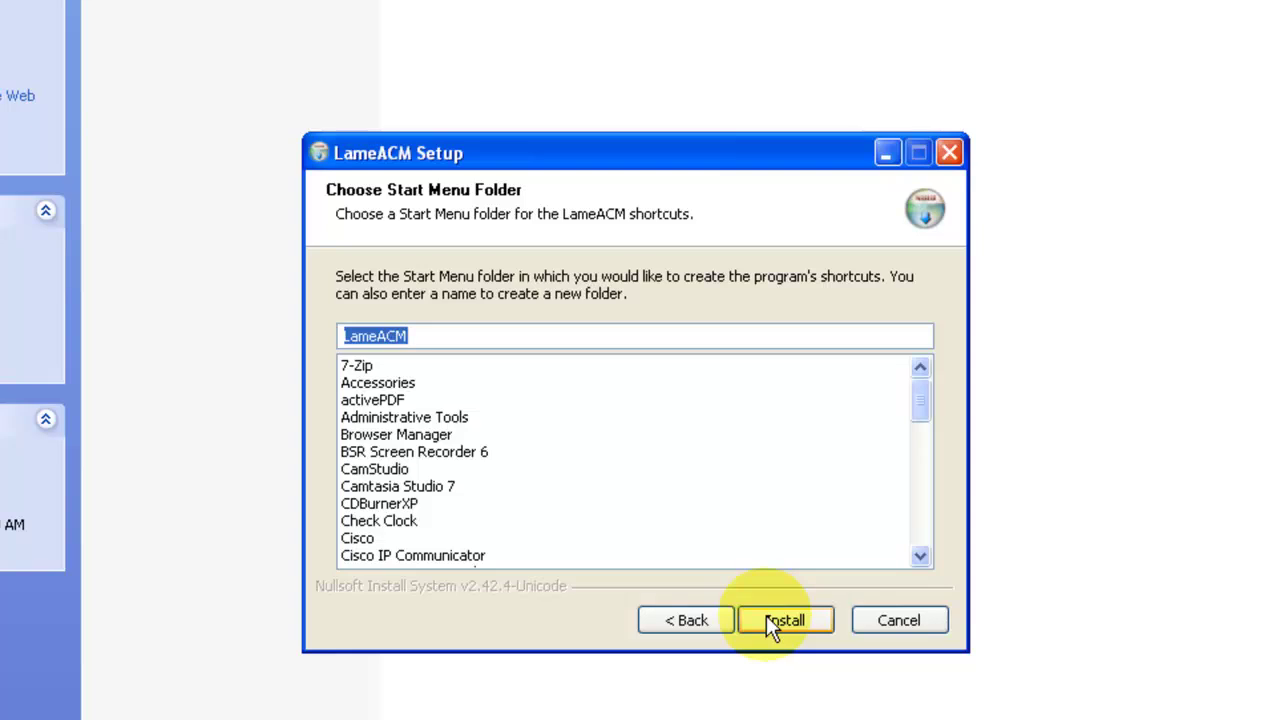
left_click(766, 620)
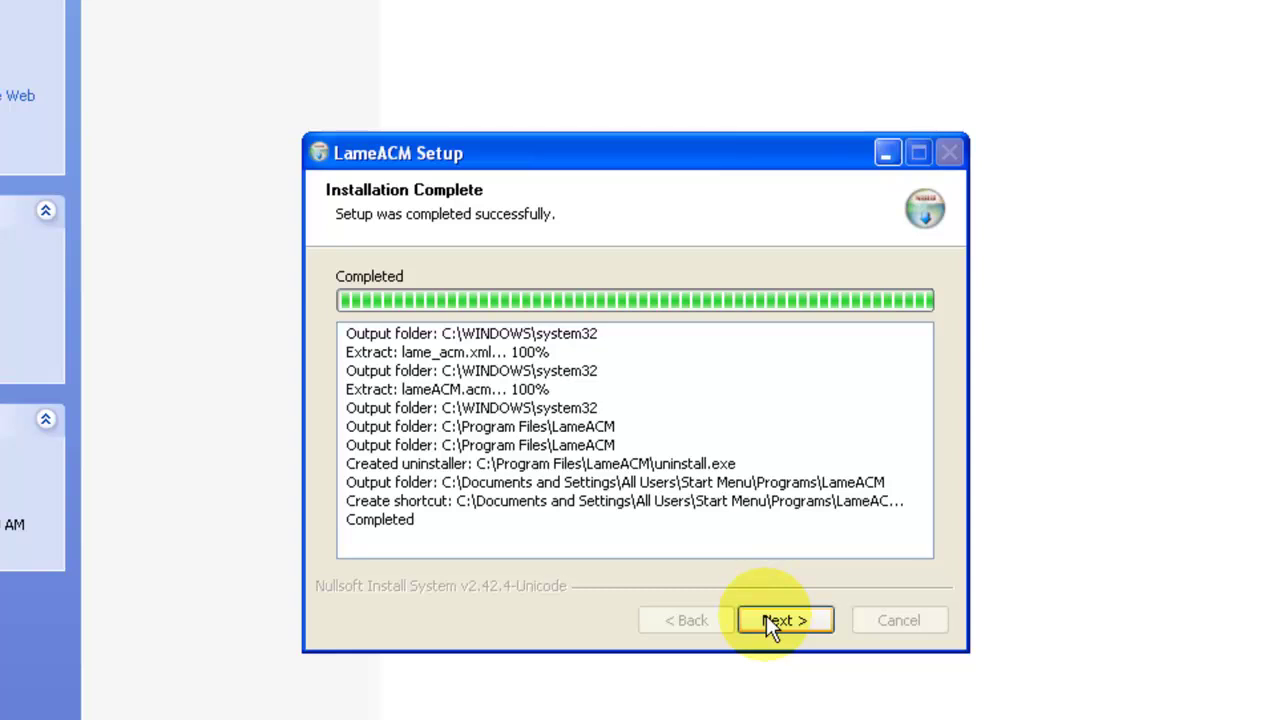
left_click(766, 616)
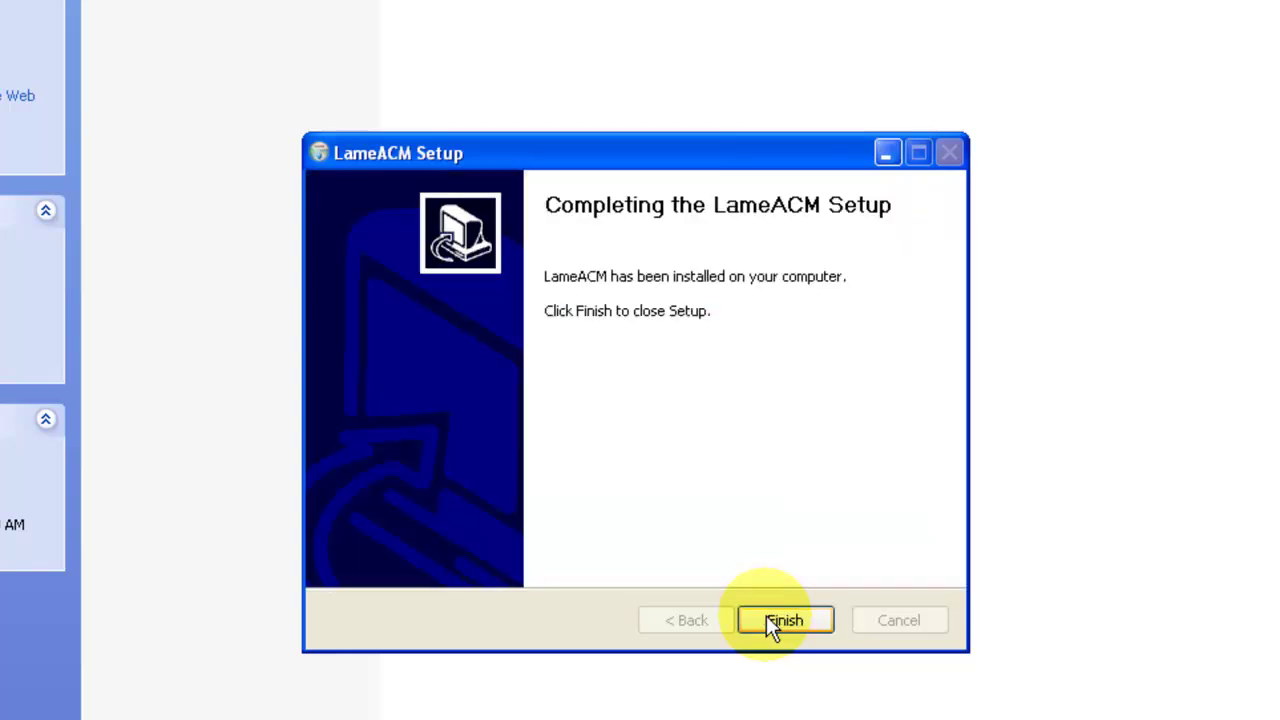
left_click(766, 620)
left_click(766, 620)
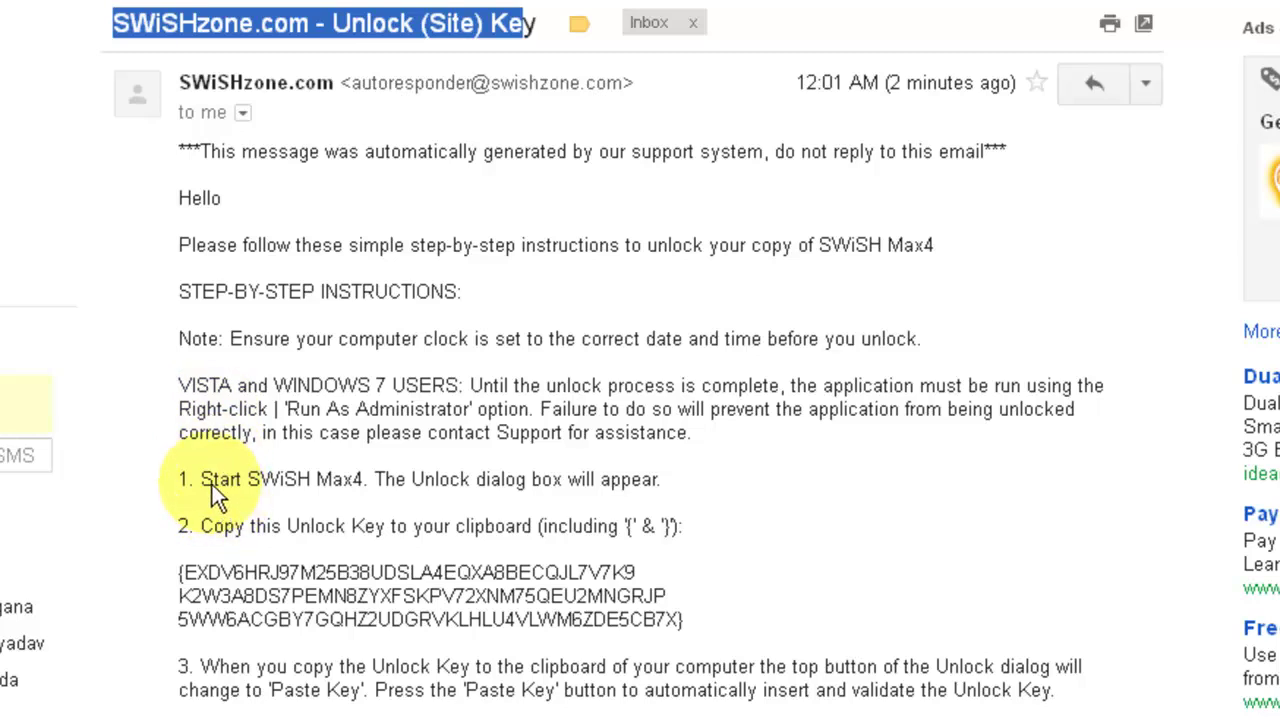
Select the full unlock key in the Gmail instructions email and copy it
left_click_drag(213, 481, 433, 483)
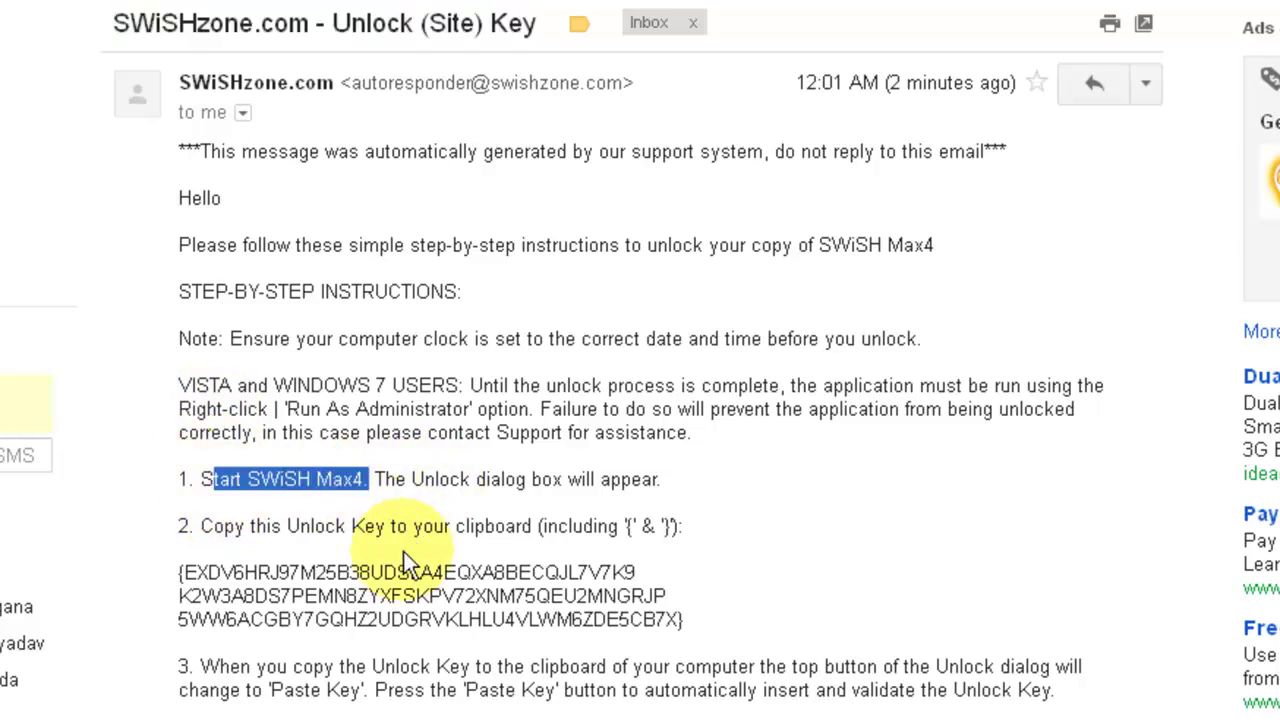
scroll(405, 553, "down", 3)
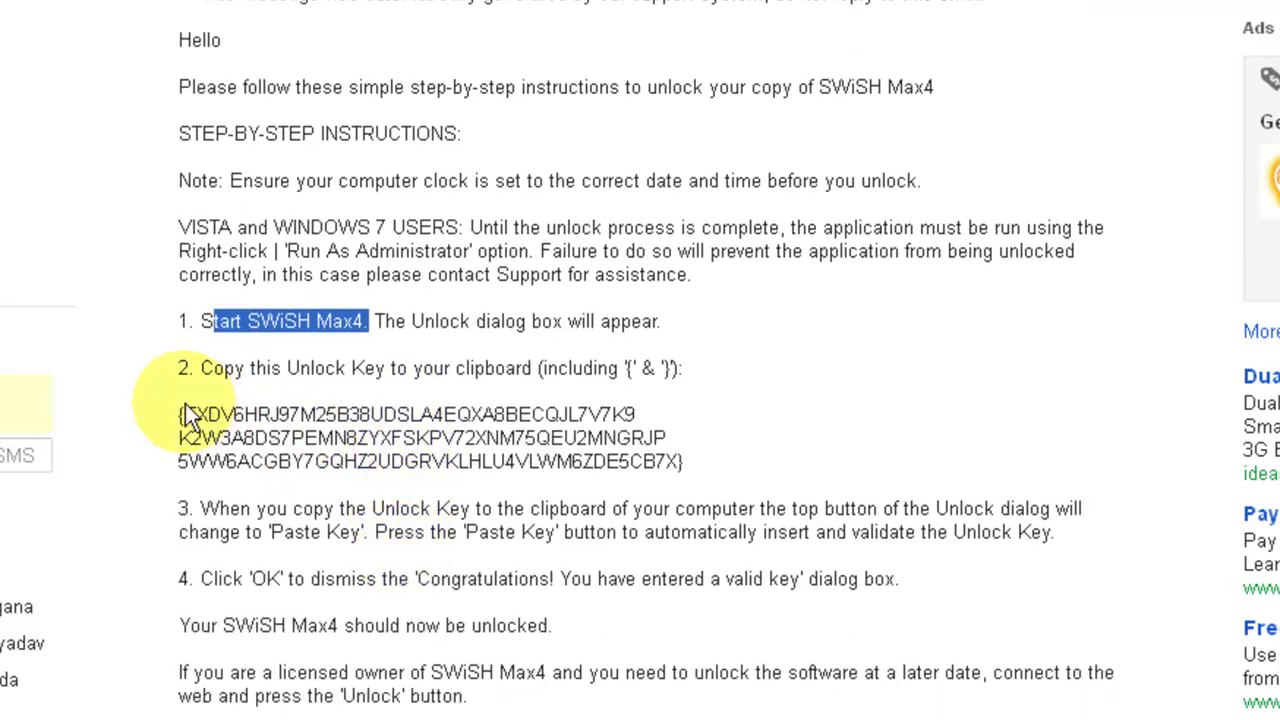
left_click_drag(179, 412, 646, 461)
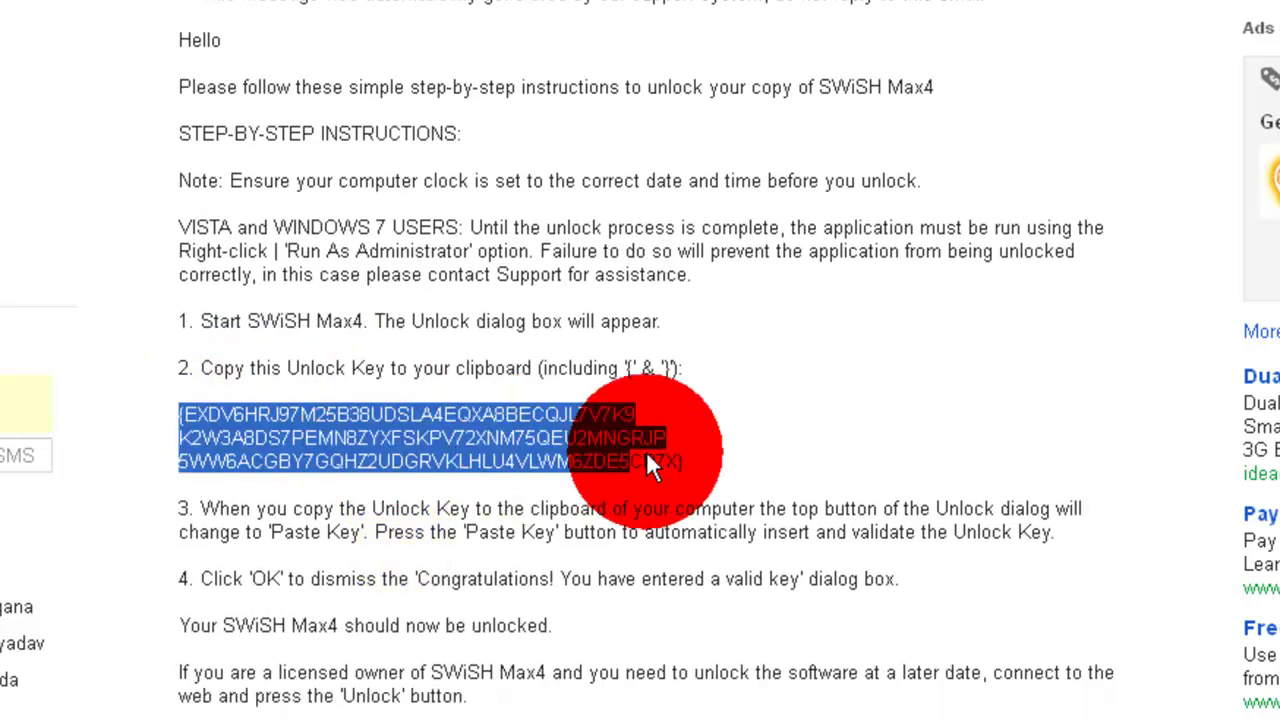
right_click(441, 451)
left_click(484, 461)
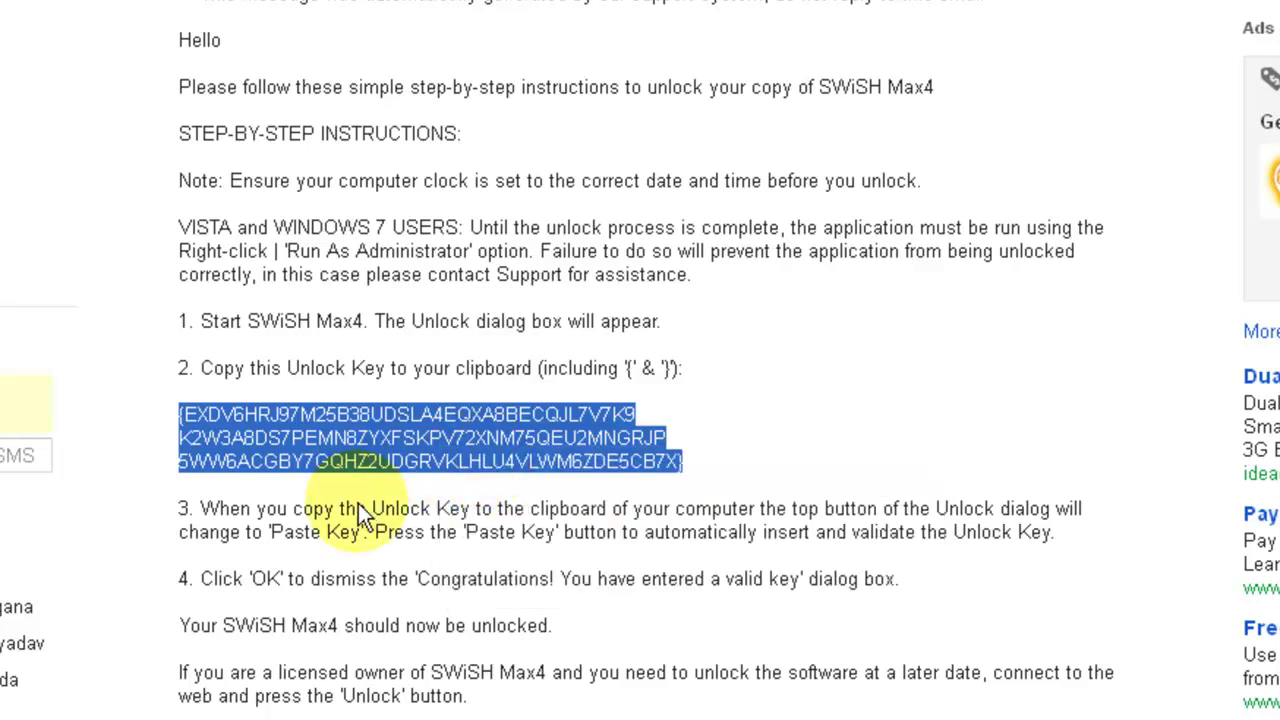
scroll(358, 505, "down", 1)
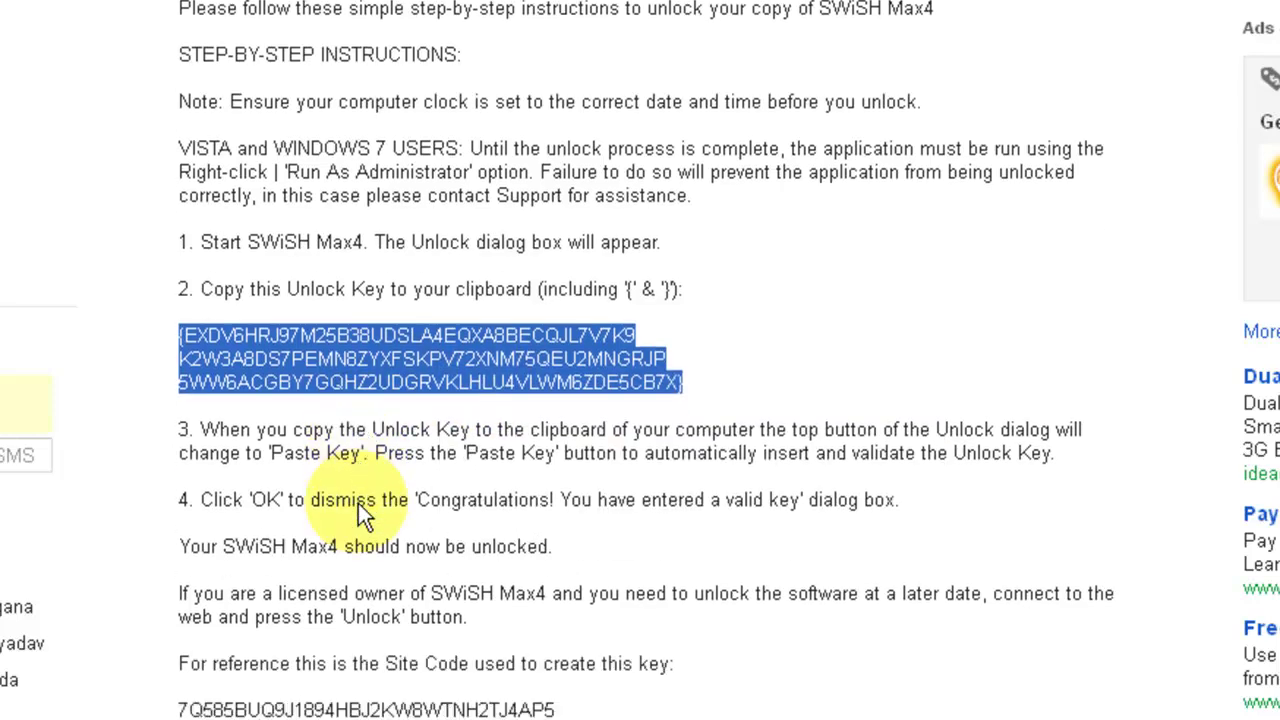
scroll(358, 504, "down", 1)
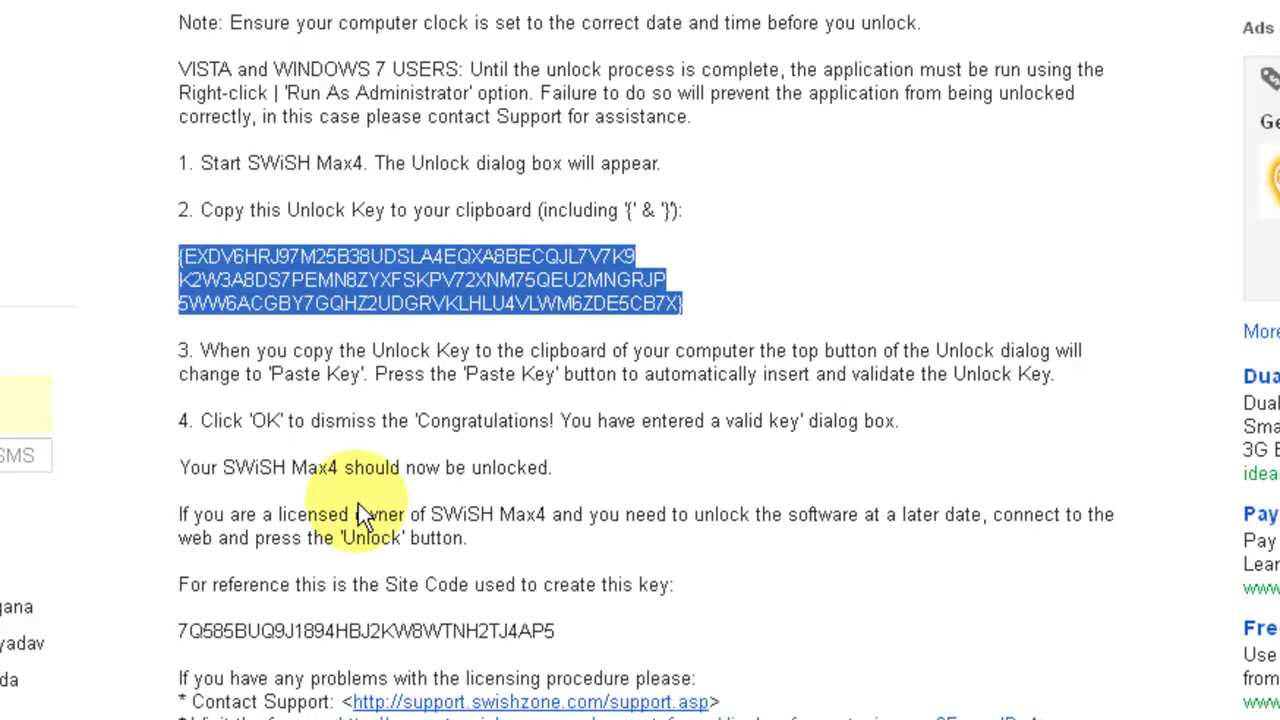
scroll(358, 503, "up", 2)
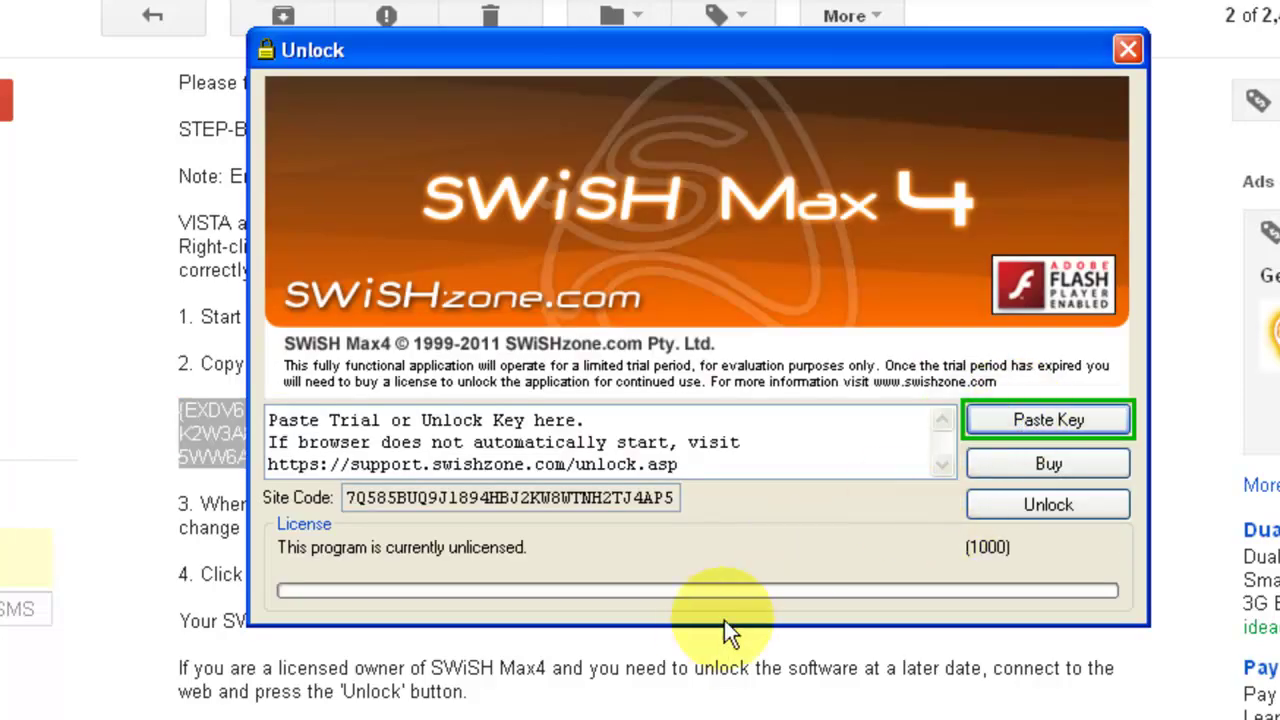
Paste the copied key into the Unlock dialog and dismiss the Congratulations message
left_click(701, 653)
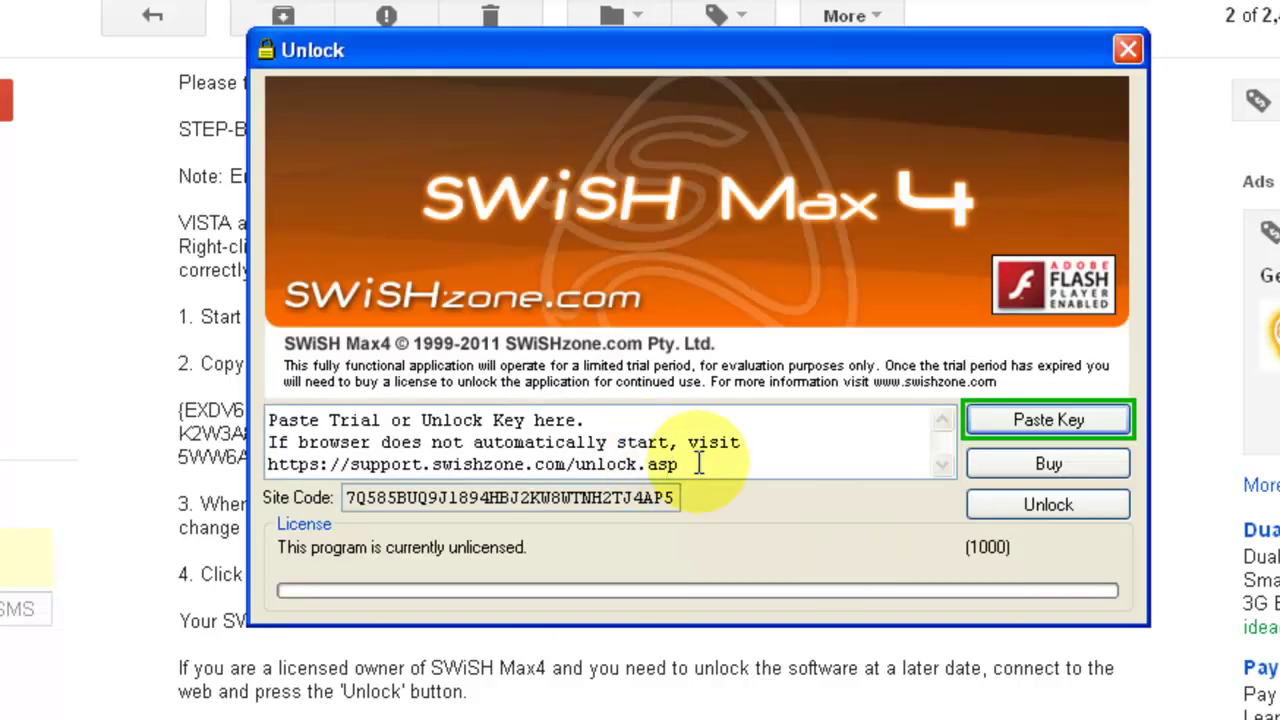
left_click(1059, 420)
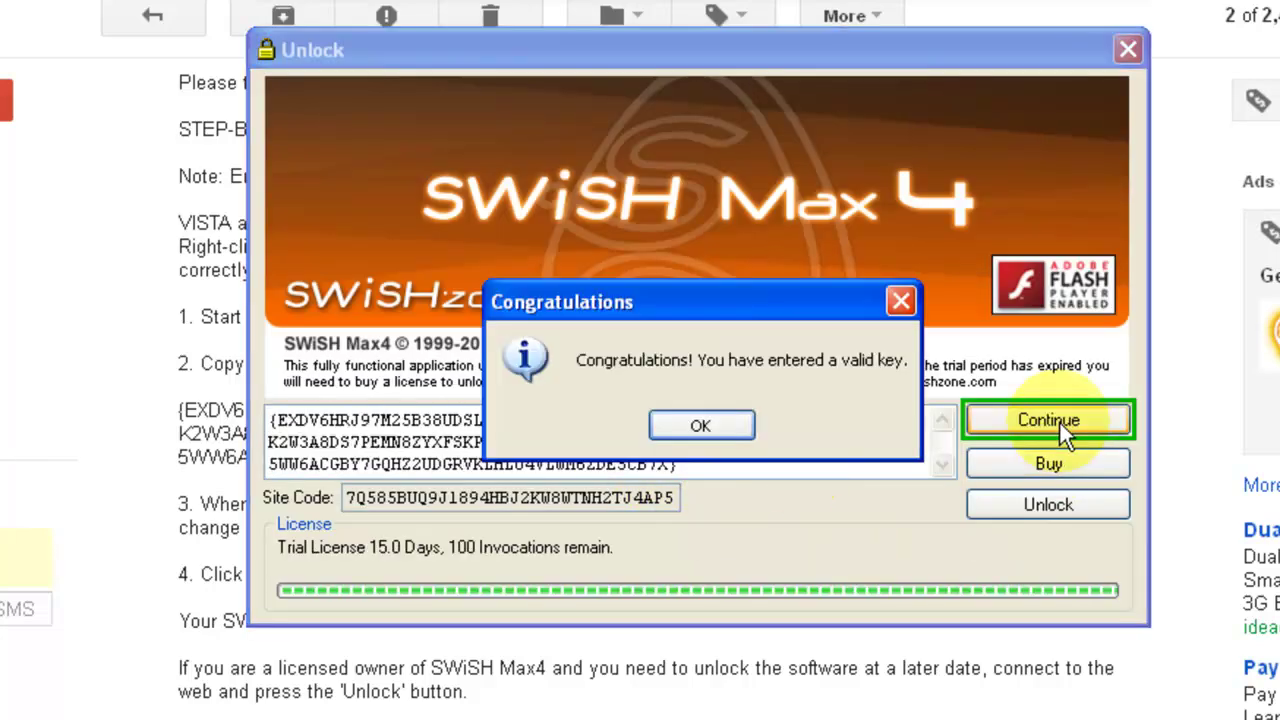
left_click(721, 425)
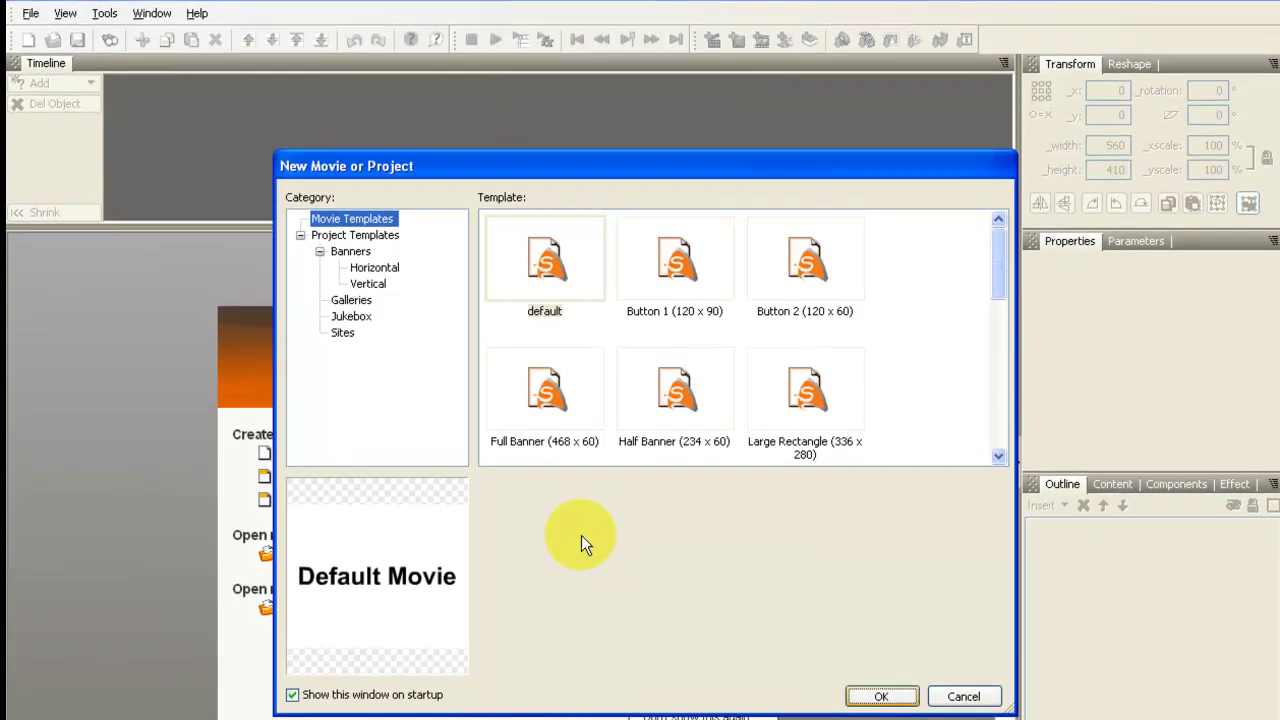
Create a movie from the default template and check the version under Help > About
left_click(545, 290)
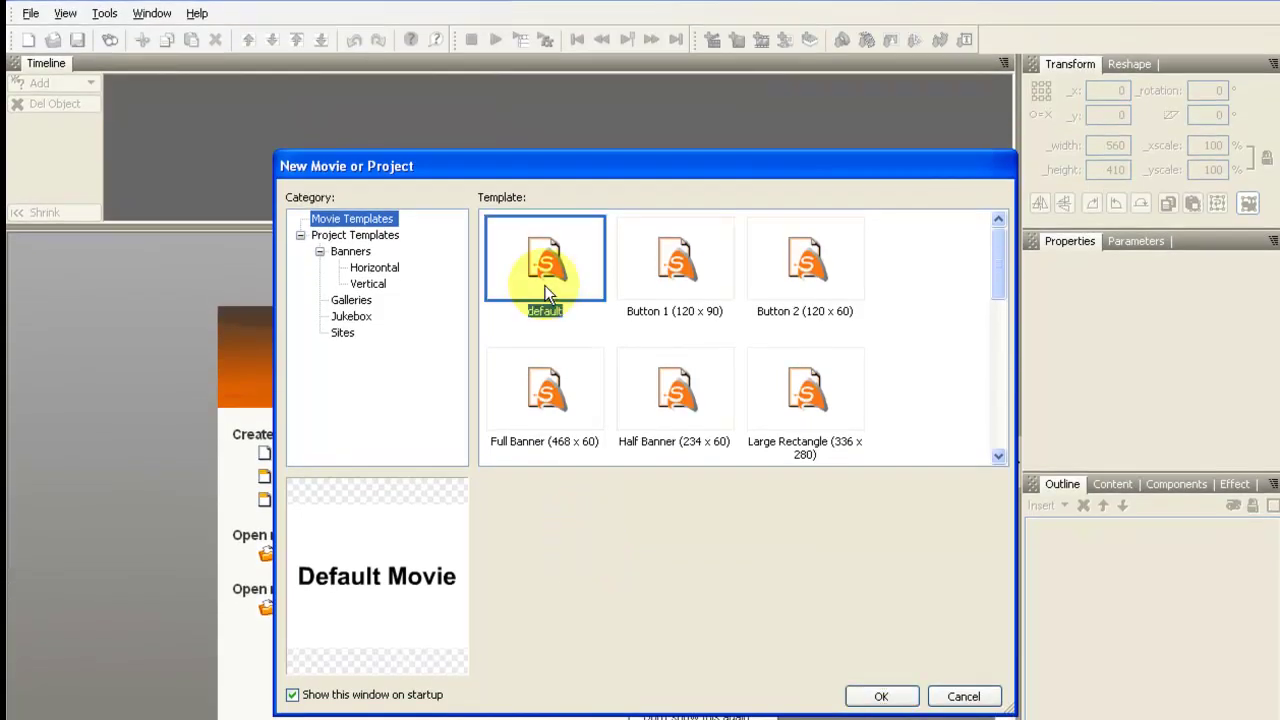
left_click(873, 703)
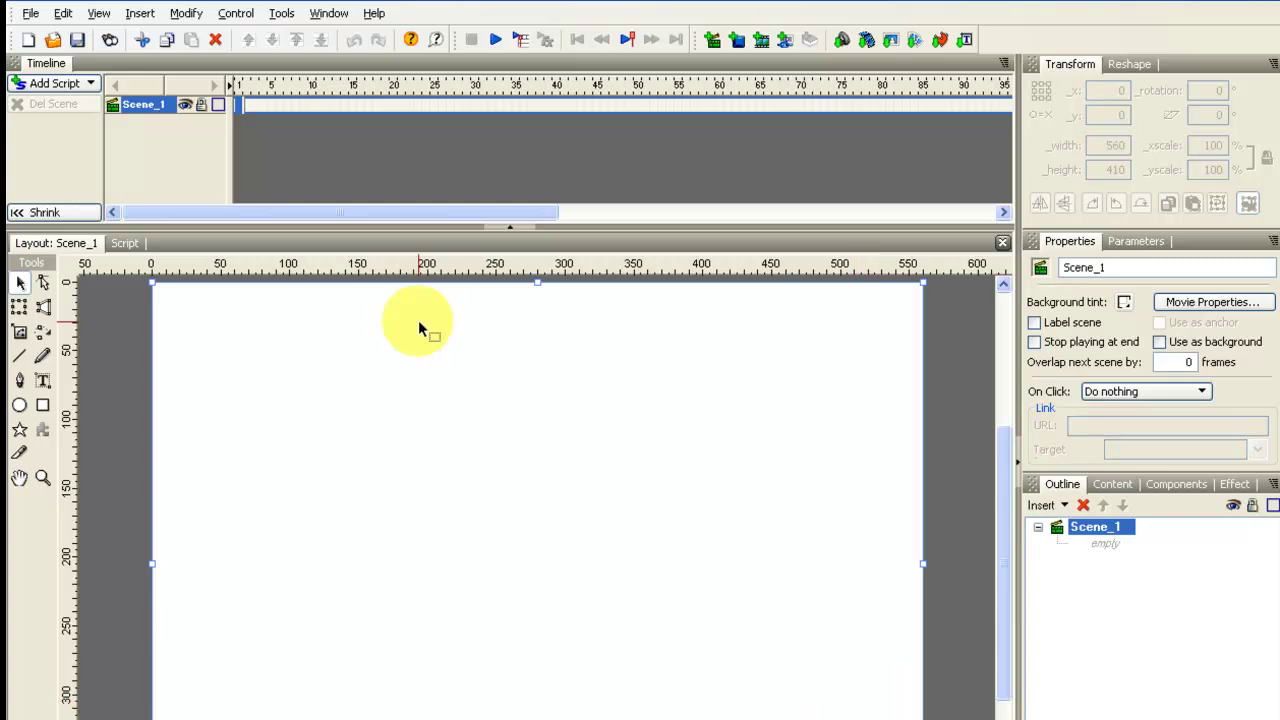
left_click(374, 13)
left_click(432, 270)
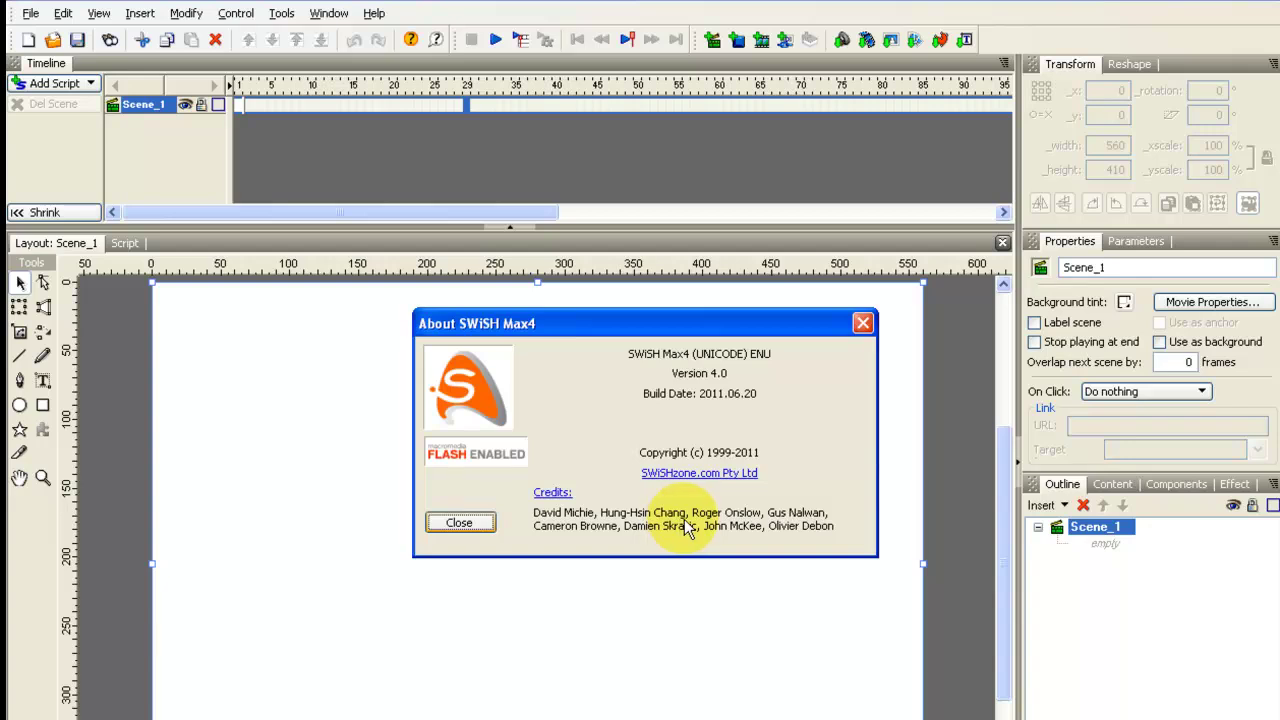
left_click(460, 522)
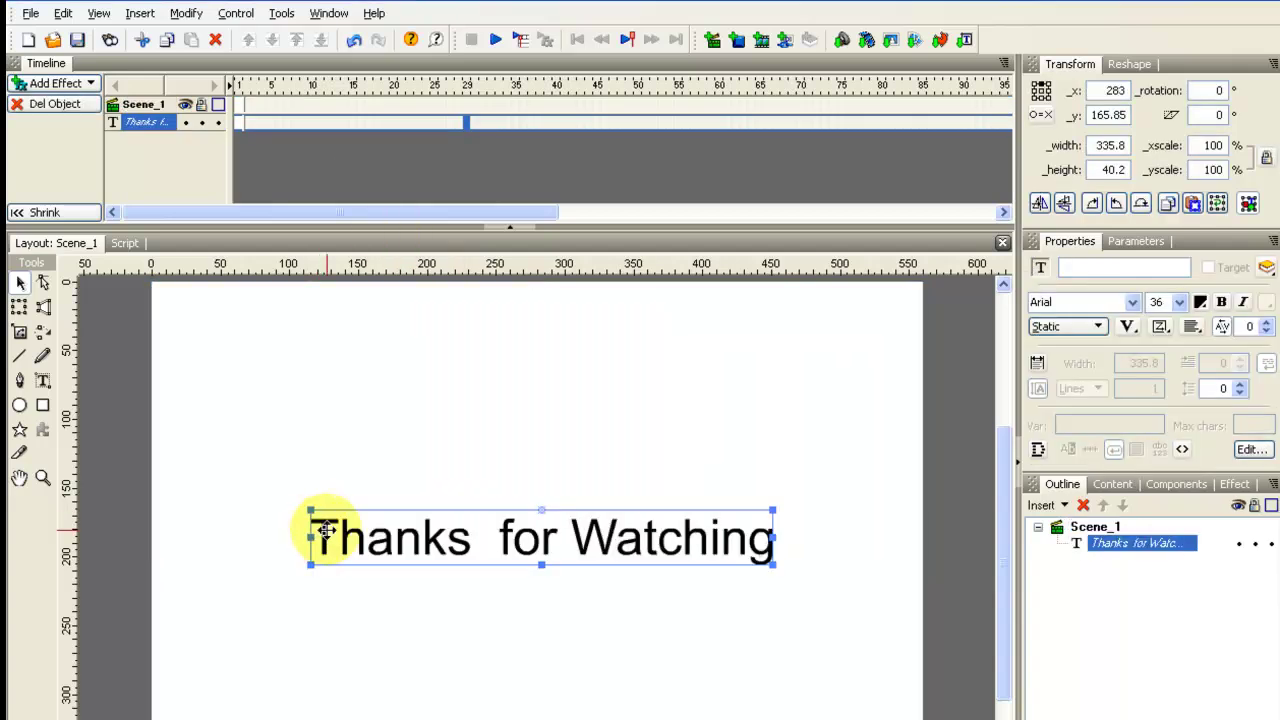
Apply Spin - Pancake to the text, move it to frame 1, and stretch it to 48 frames
left_click(140, 14)
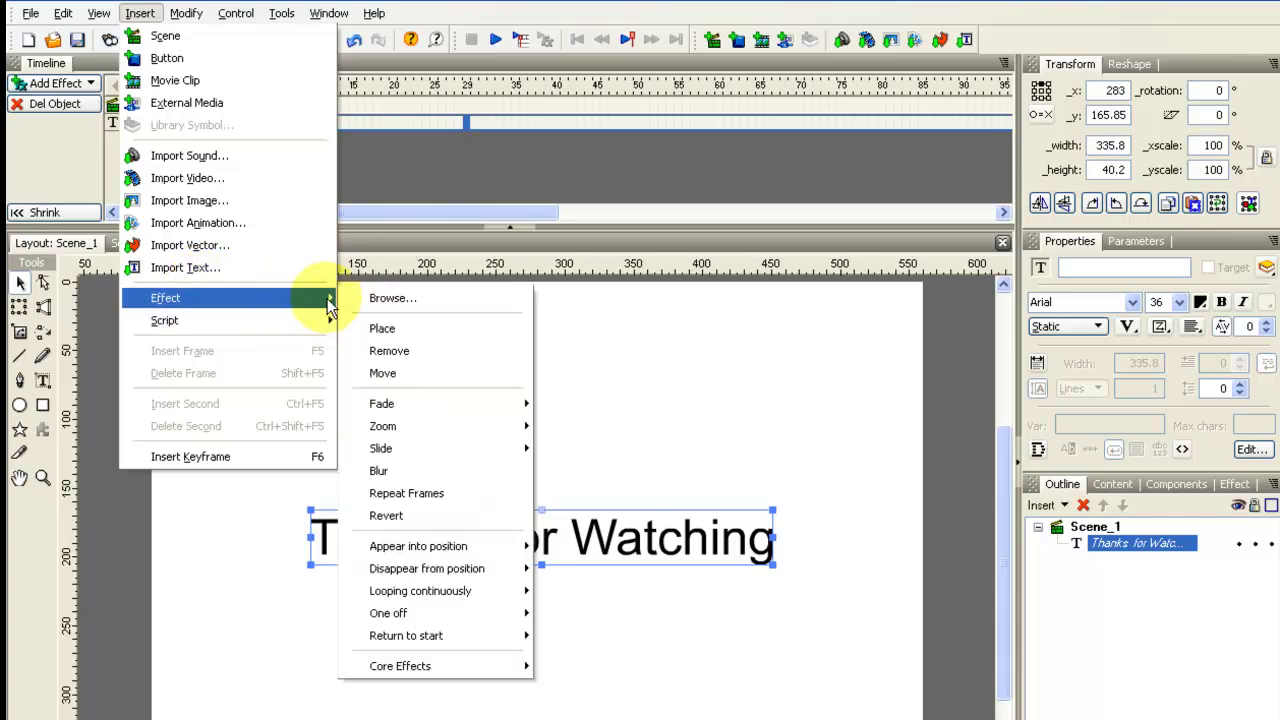
mouse_move(165, 298)
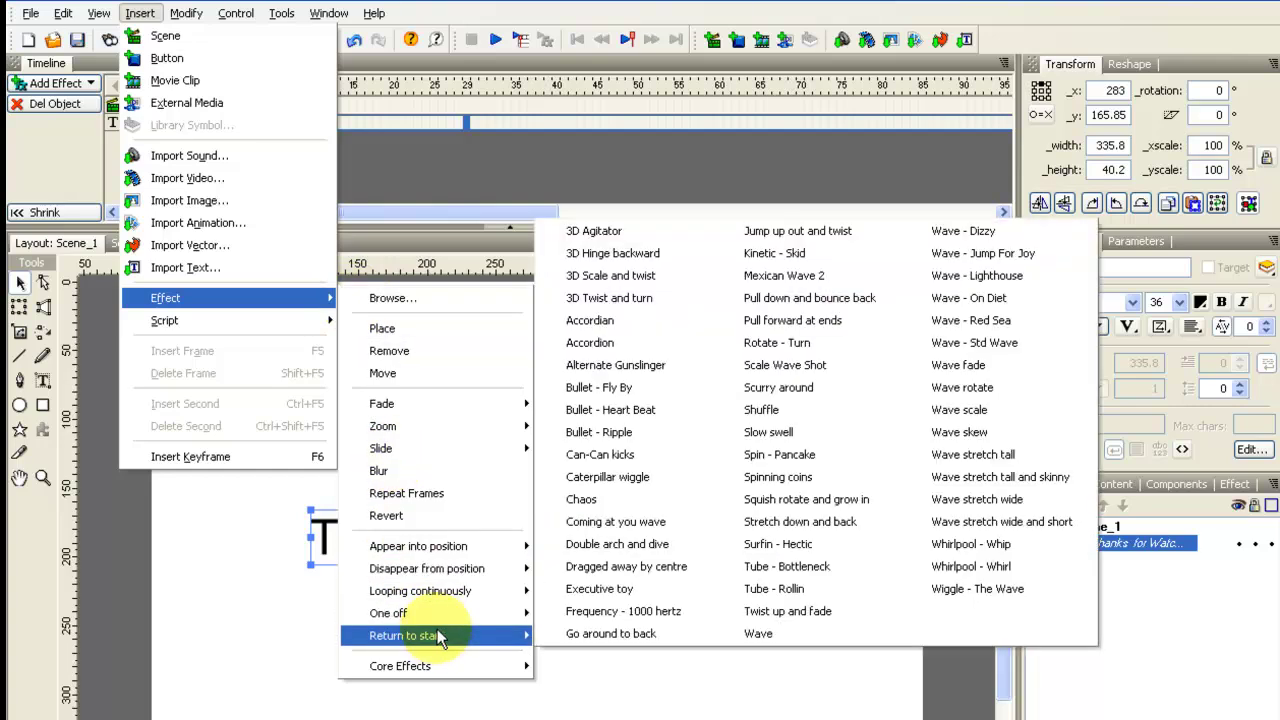
mouse_move(405, 635)
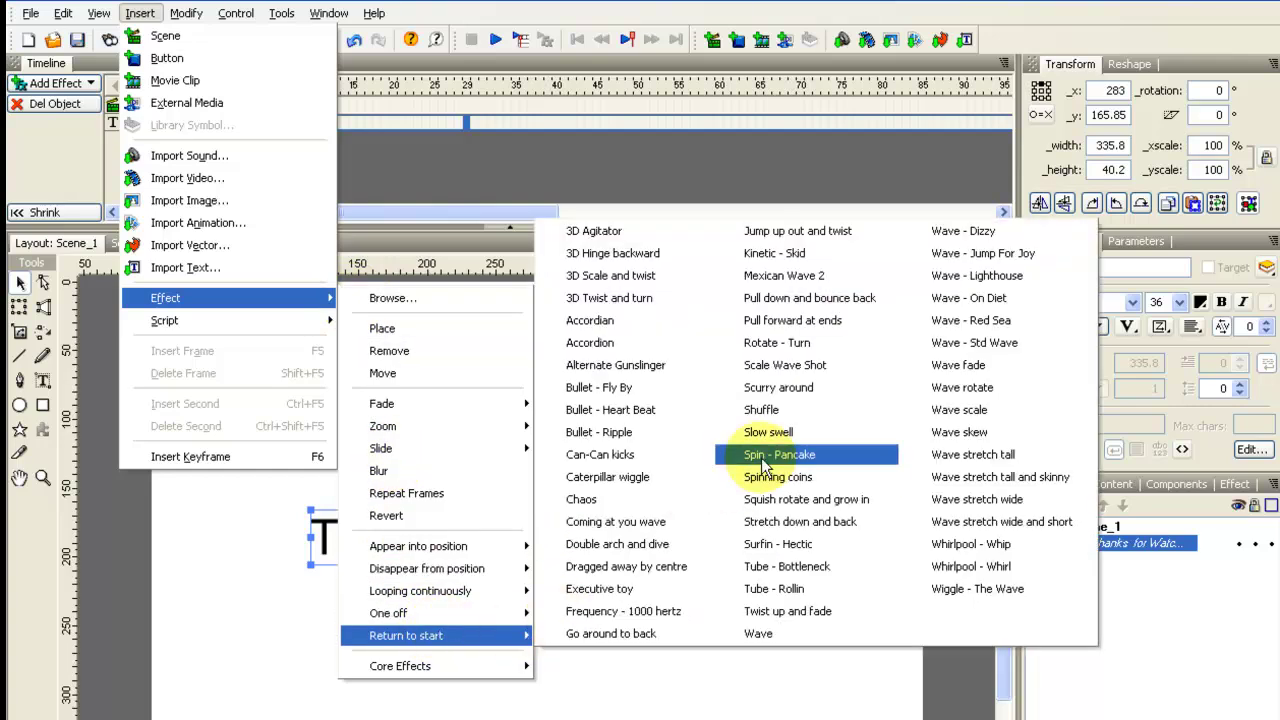
left_click(761, 456)
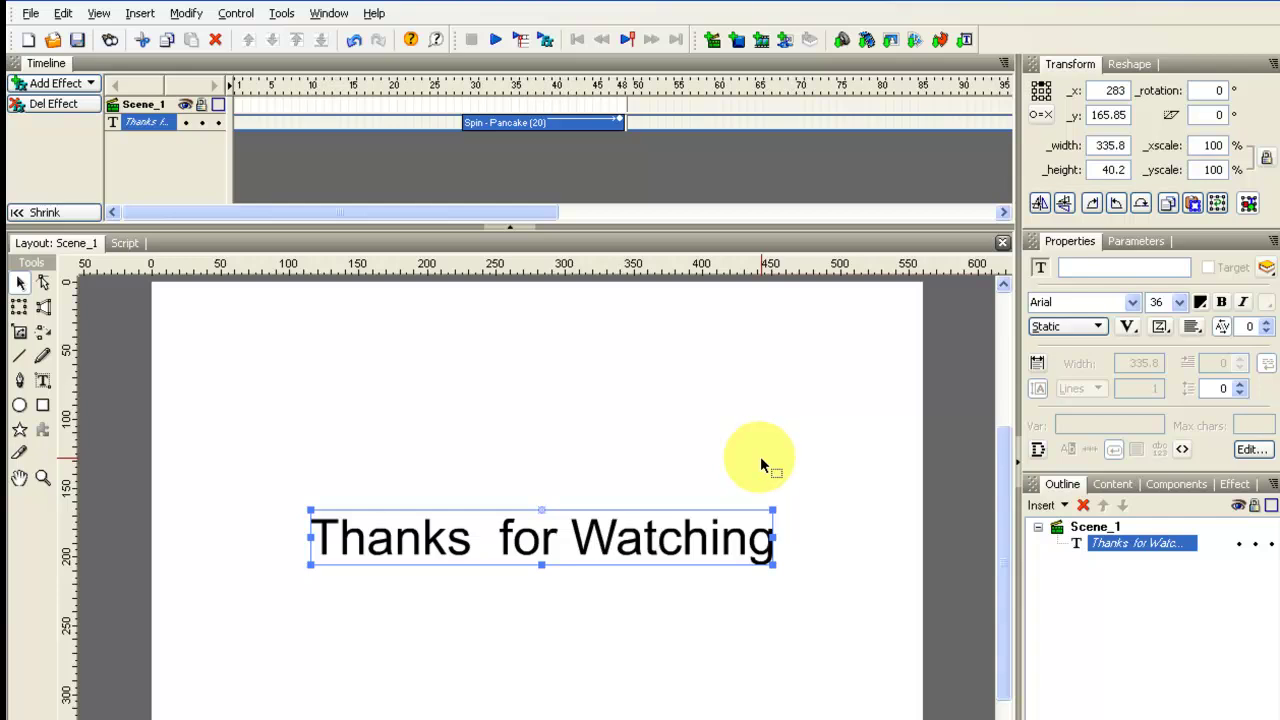
left_click_drag(487, 126, 259, 126)
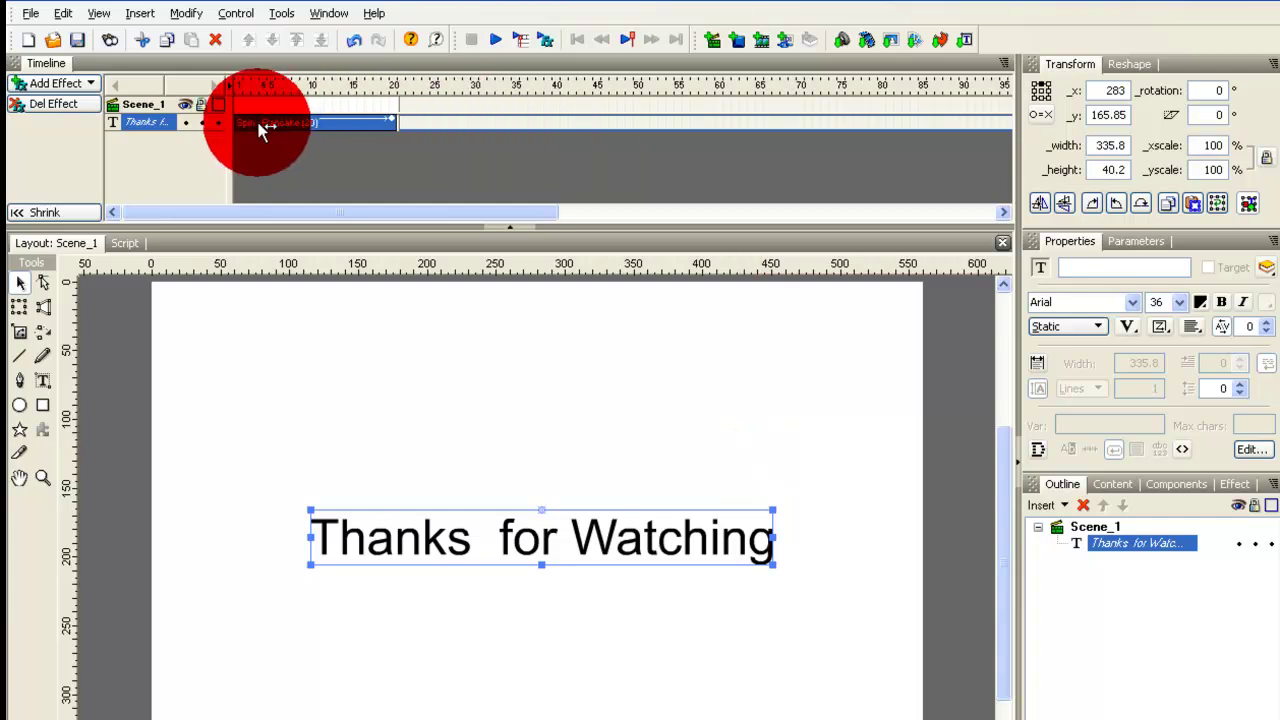
left_click(430, 122)
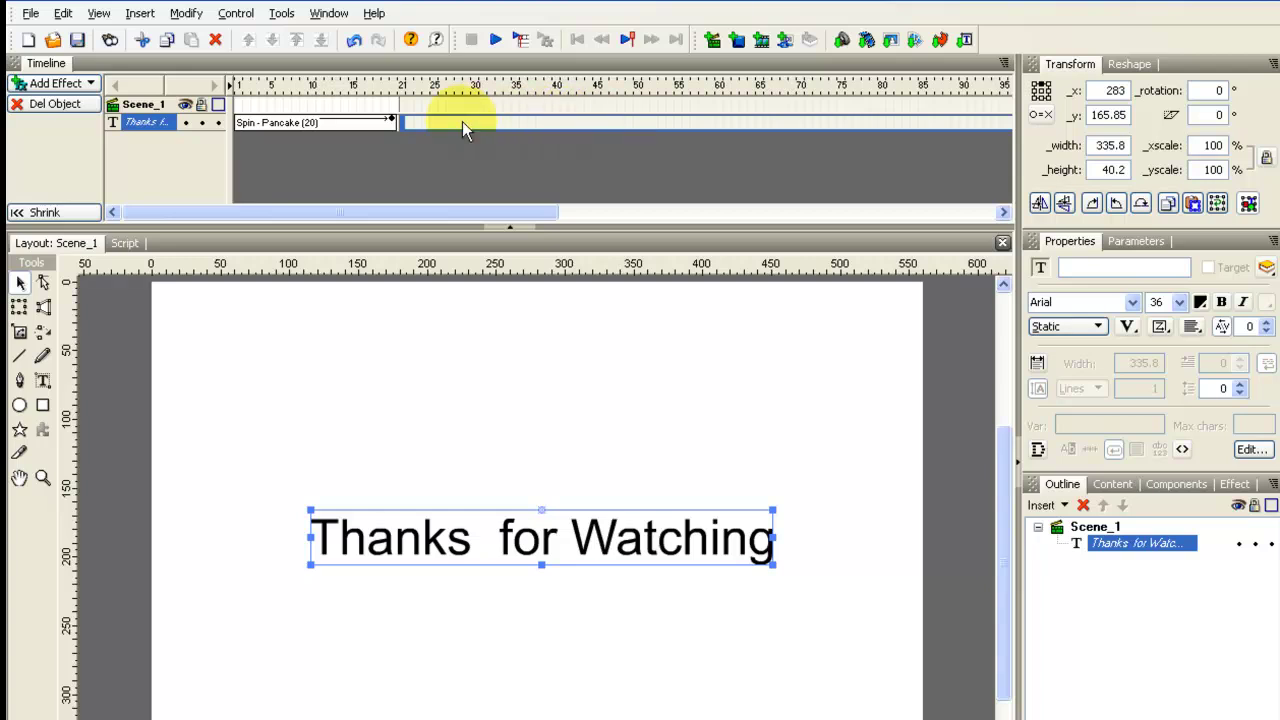
left_click(404, 121)
left_click_drag(397, 118, 622, 122)
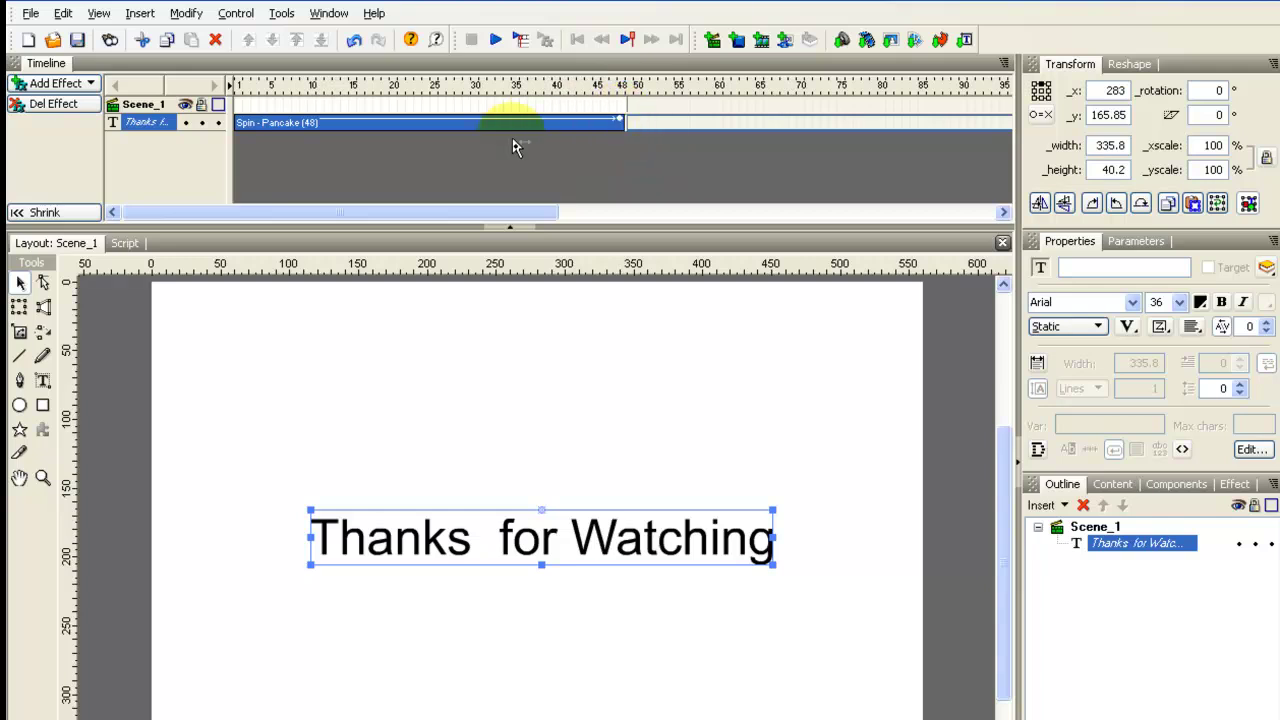
left_click(497, 45)
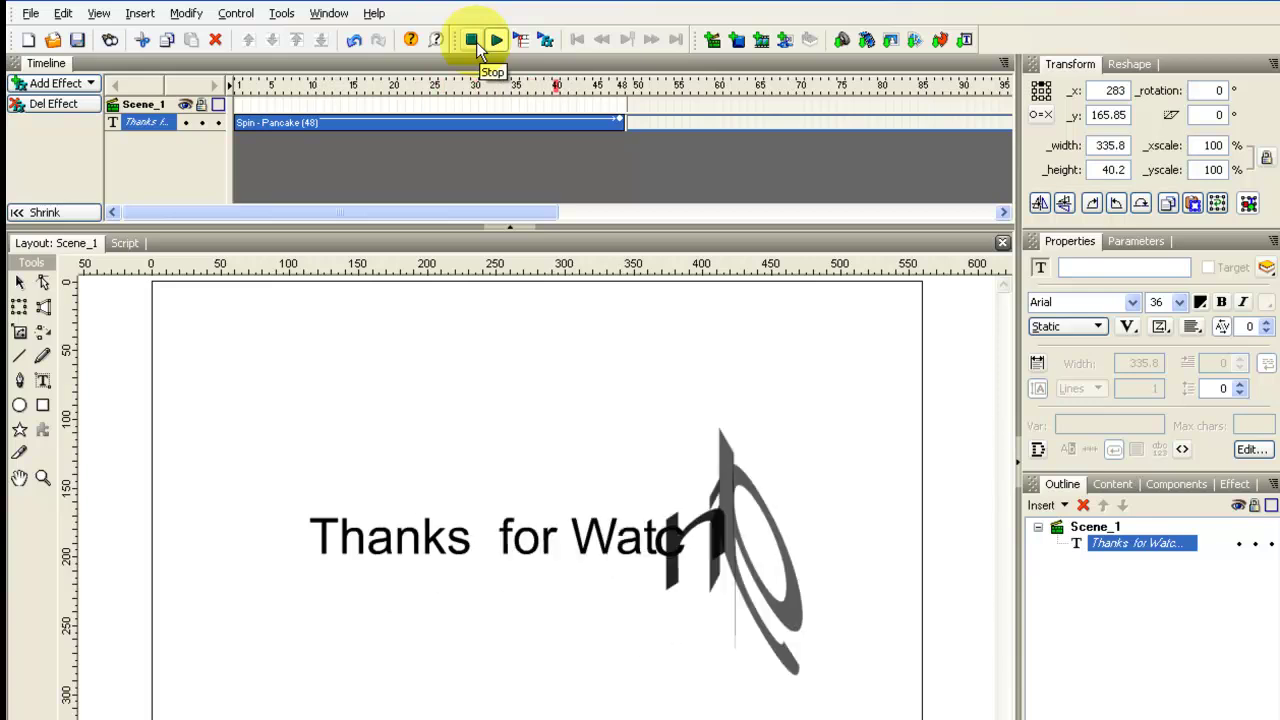
left_click(477, 46)
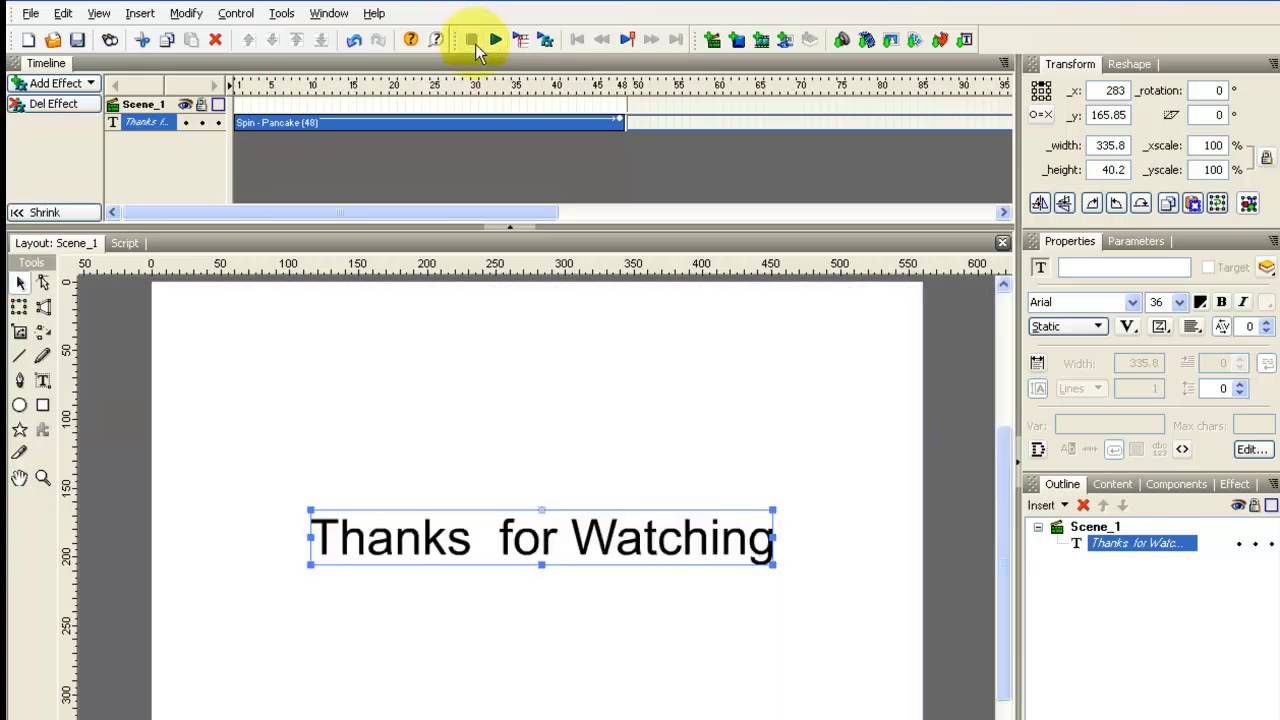